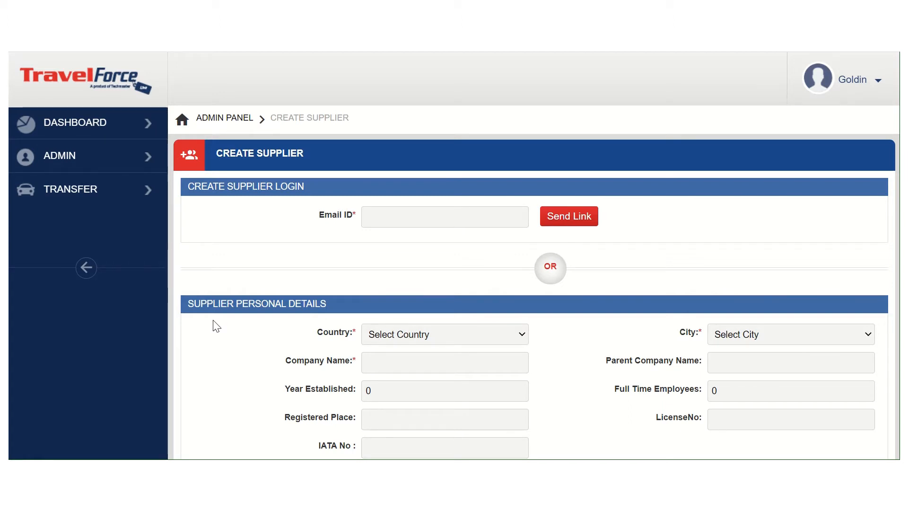
Examine the Create Supplier form's sections, from supplier login, personal and bank details to confirmation prefix, login details and roles
{"action": "scroll", "coordinate": [307, 374], "scroll_direction": "down", "scroll_amount": 3}
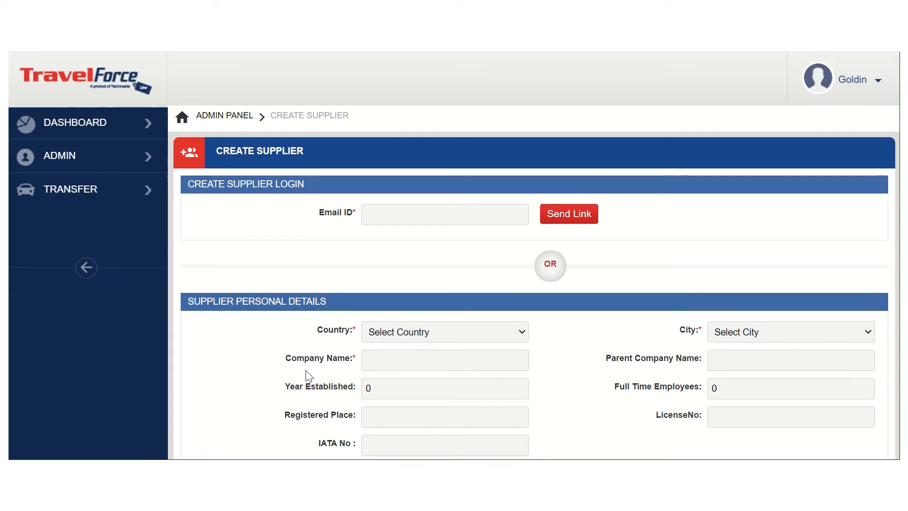
{"action": "scroll", "coordinate": [306, 374], "scroll_direction": "down", "scroll_amount": 3}
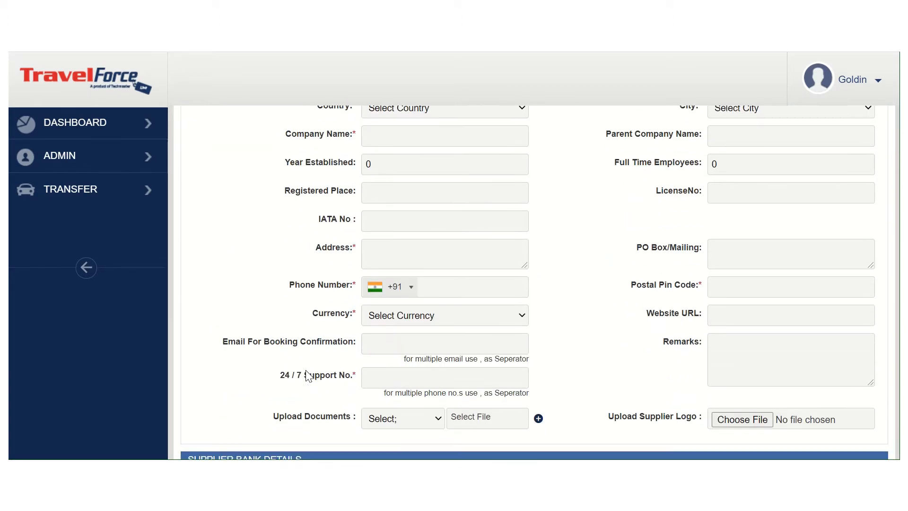
{"action": "scroll", "coordinate": [307, 376], "scroll_direction": "down", "scroll_amount": 4}
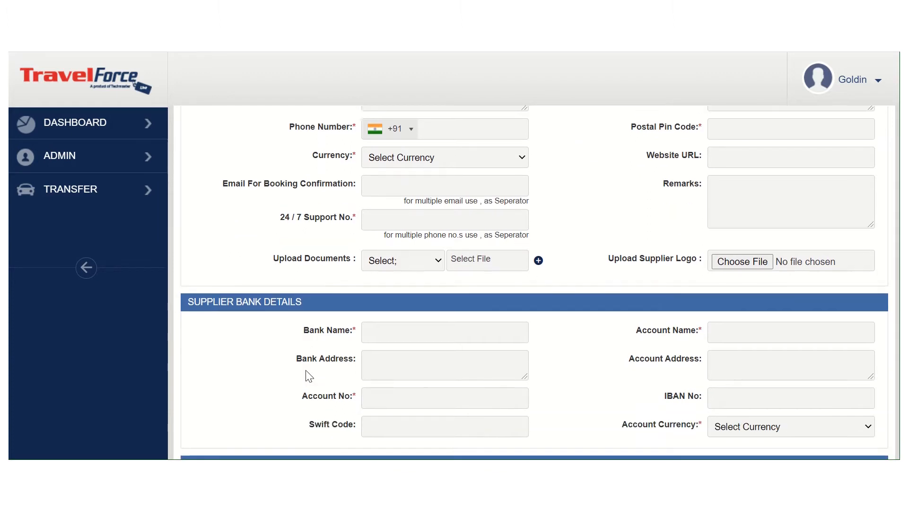
{"action": "scroll", "coordinate": [305, 370], "scroll_direction": "down", "scroll_amount": 4}
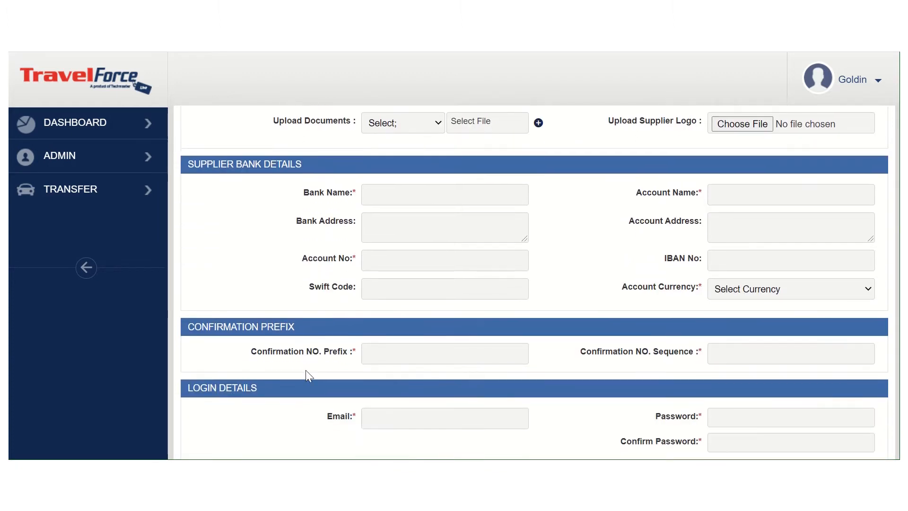
{"action": "scroll", "coordinate": [306, 371], "scroll_direction": "down", "scroll_amount": 1}
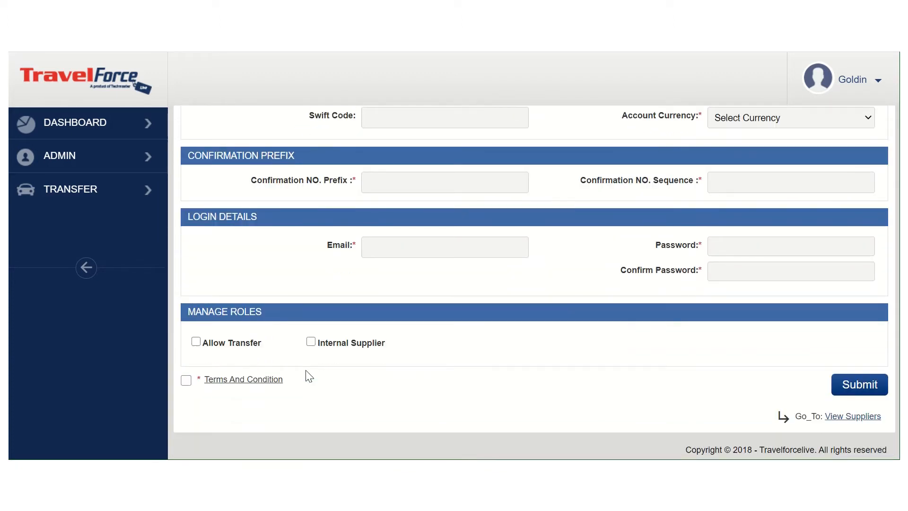
{"action": "scroll", "coordinate": [253, 290], "scroll_direction": "up", "scroll_amount": 2}
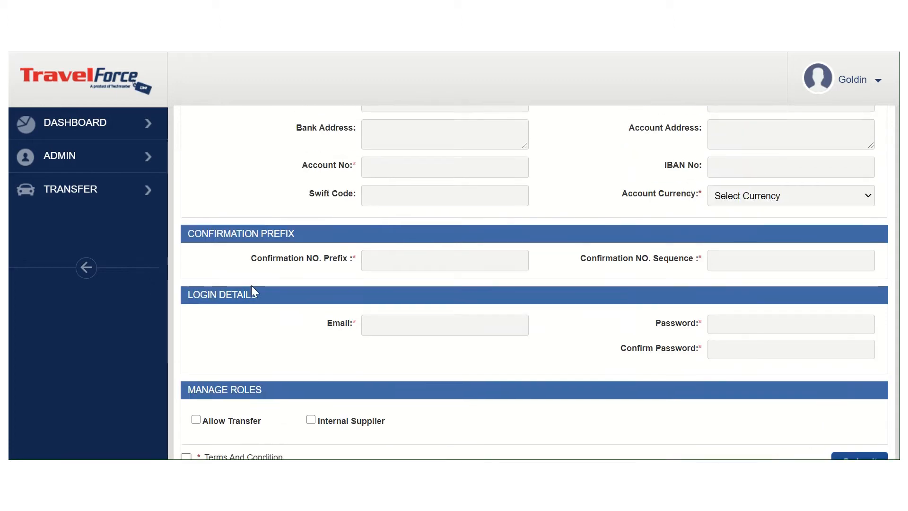
{"action": "scroll", "coordinate": [251, 286], "scroll_direction": "up", "scroll_amount": 15}
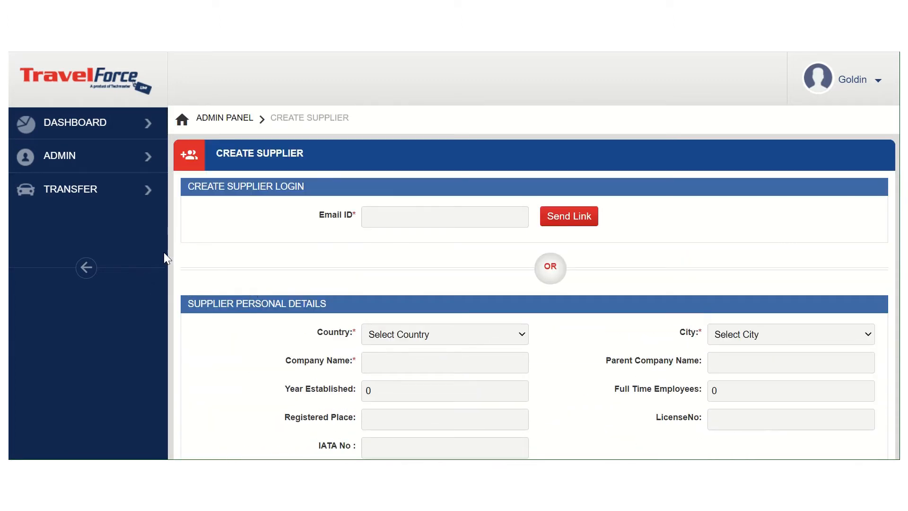
{"action": "mouse_move", "coordinate": [109, 161]}
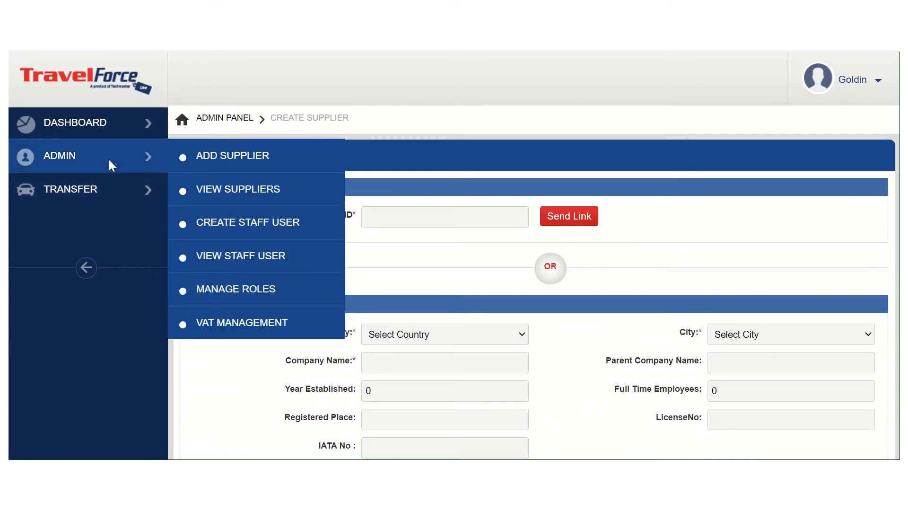
{"action": "left_click", "coordinate": [220, 161]}
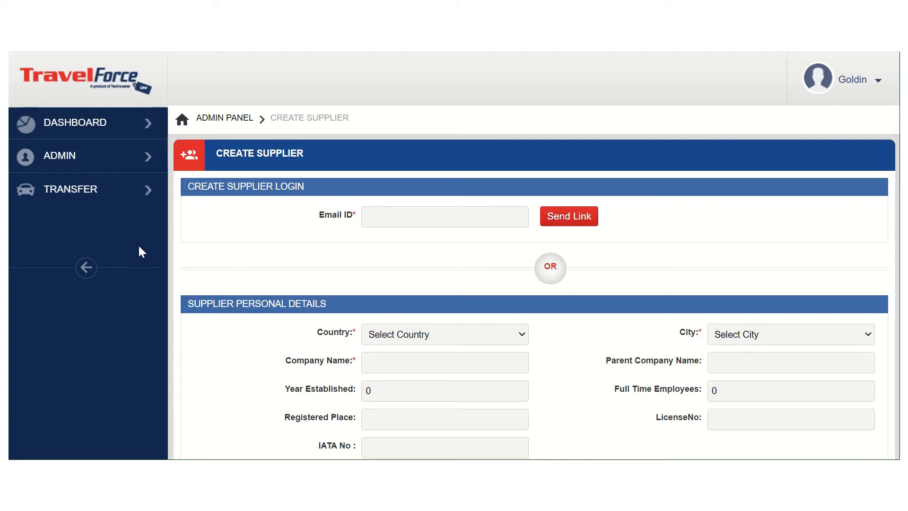
Start adding vehicle rates for the transfer service, with United Arab Emirates as the country and Dubai as the city
{"action": "mouse_move", "coordinate": [138, 197]}
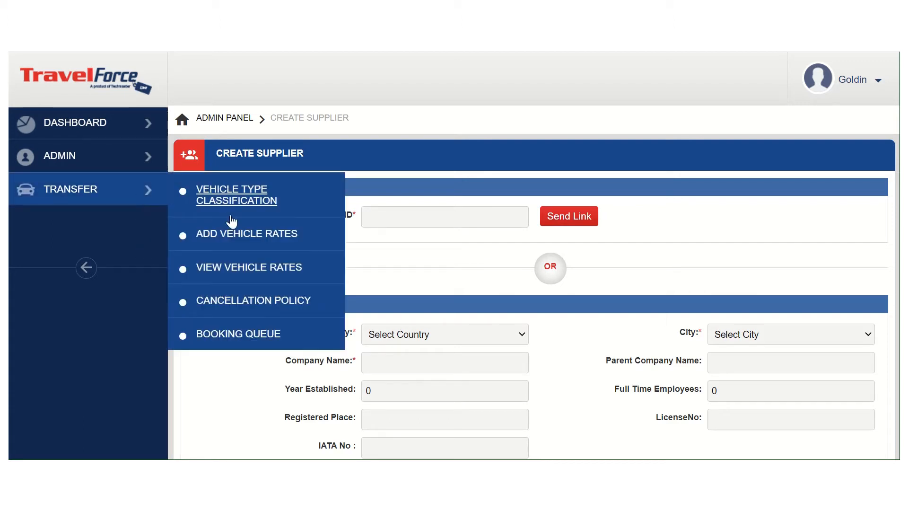
{"action": "left_click", "coordinate": [233, 234]}
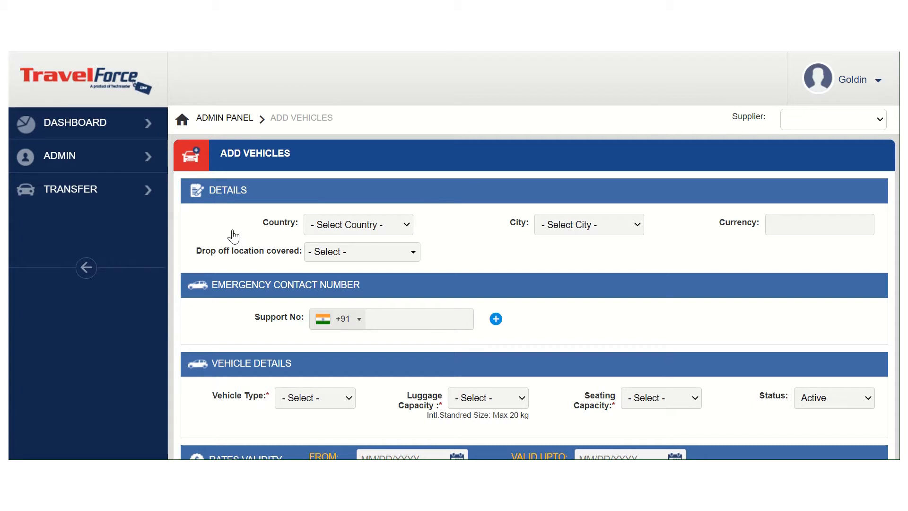
{"action": "left_click", "coordinate": [323, 226]}
{"action": "type", "text": "un"}
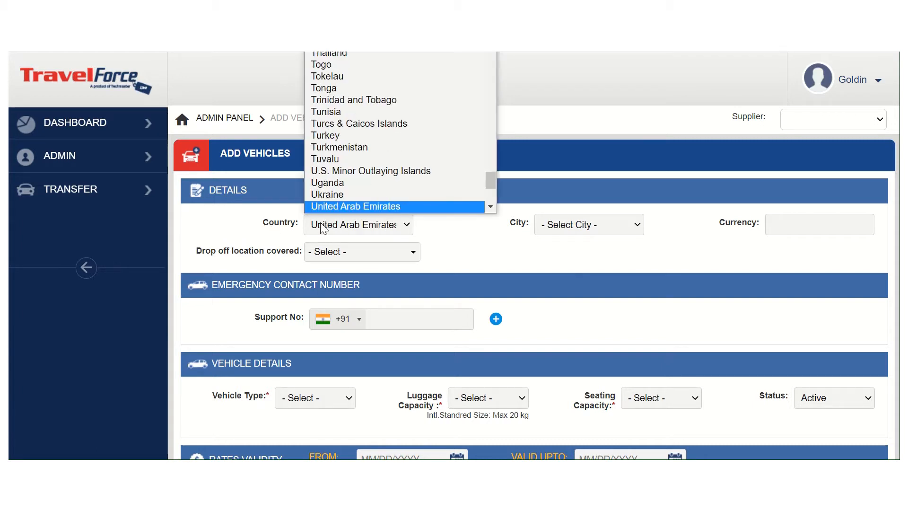
{"action": "key", "text": "Return"}
{"action": "left_click", "coordinate": [569, 229]}
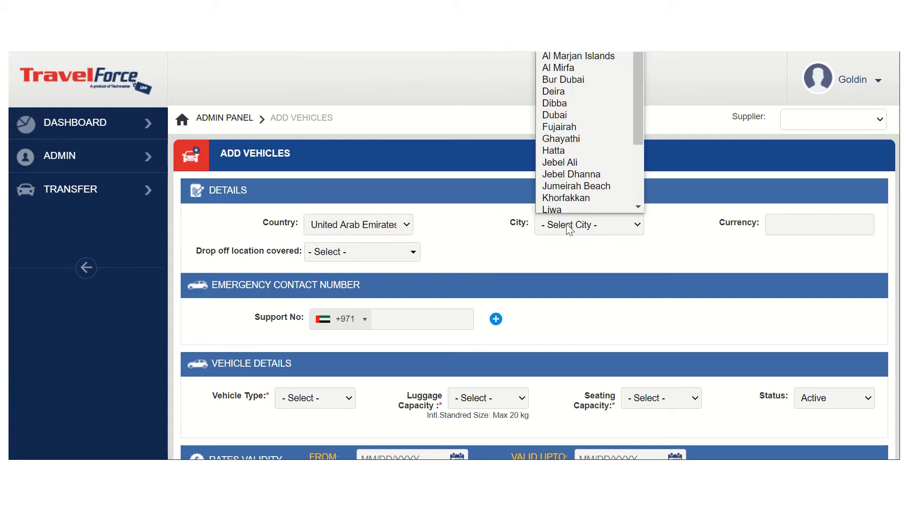
{"action": "type", "text": "du"}
{"action": "key", "text": "Return"}
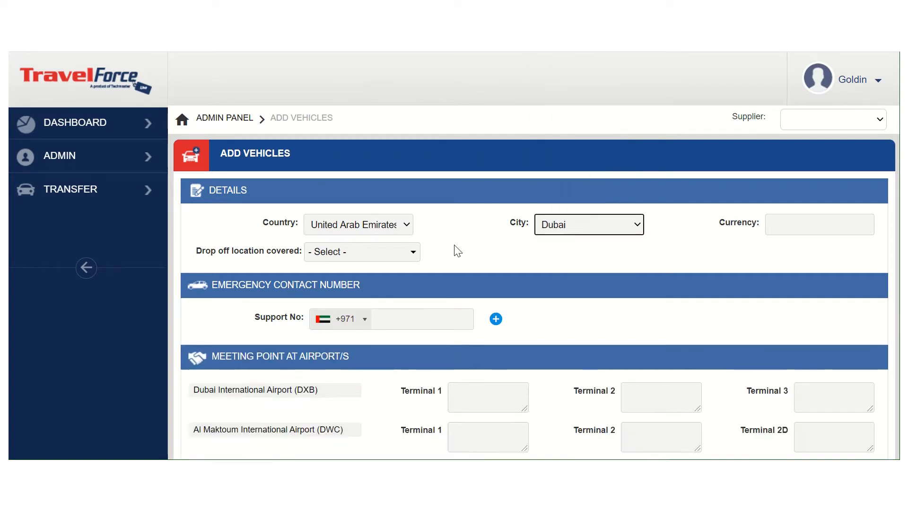
Select Dubai as the covered drop-off location for the vehicle
{"action": "left_click", "coordinate": [403, 255]}
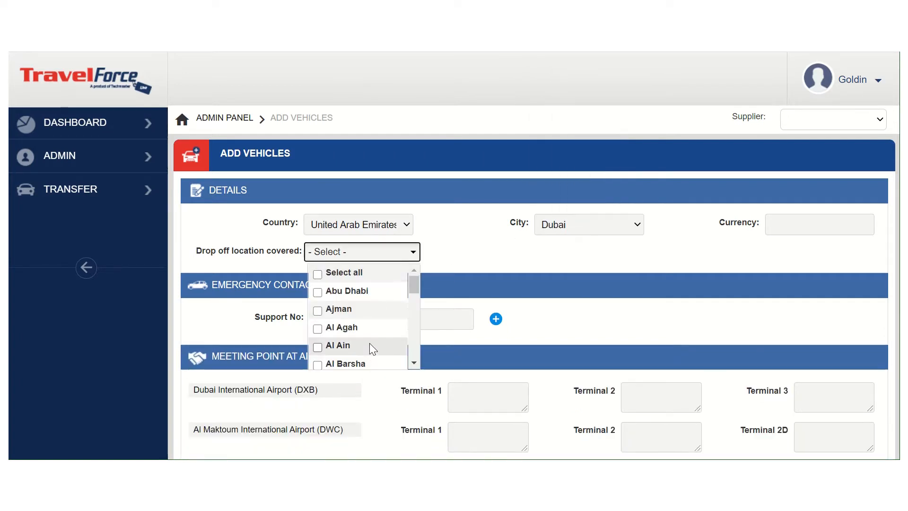
{"action": "scroll", "coordinate": [370, 342], "scroll_direction": "down", "scroll_amount": 5}
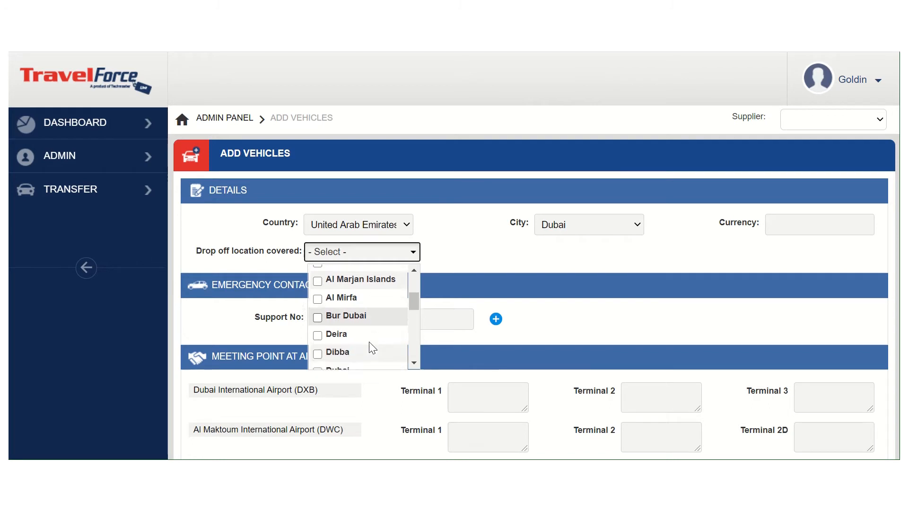
{"action": "scroll", "coordinate": [369, 341], "scroll_direction": "down", "scroll_amount": 1}
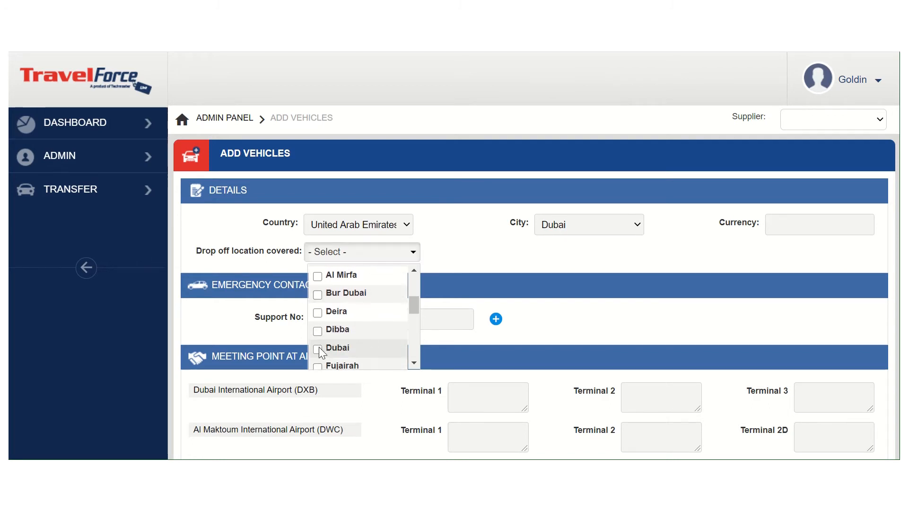
{"action": "left_click", "coordinate": [317, 349]}
{"action": "left_click", "coordinate": [461, 278]}
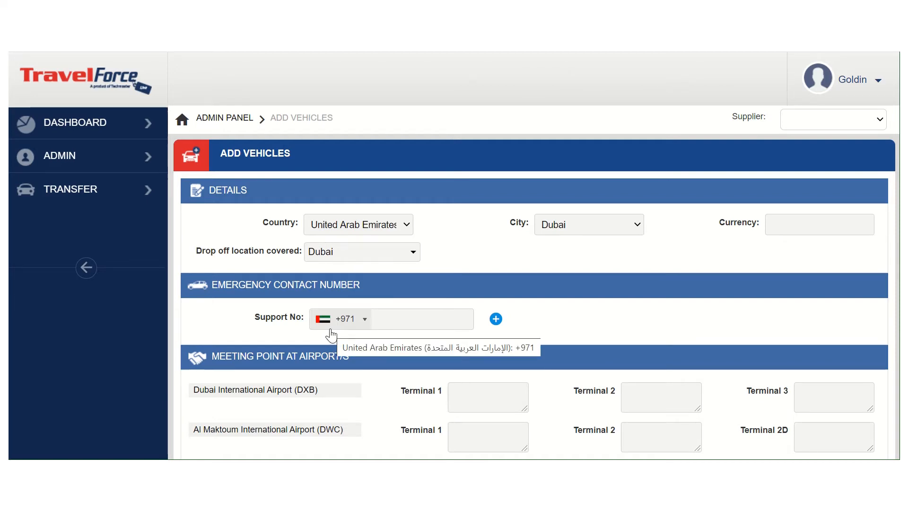
Enter the emergency support phone number, add a second support number row and try to add another one
{"action": "left_click", "coordinate": [422, 312]}
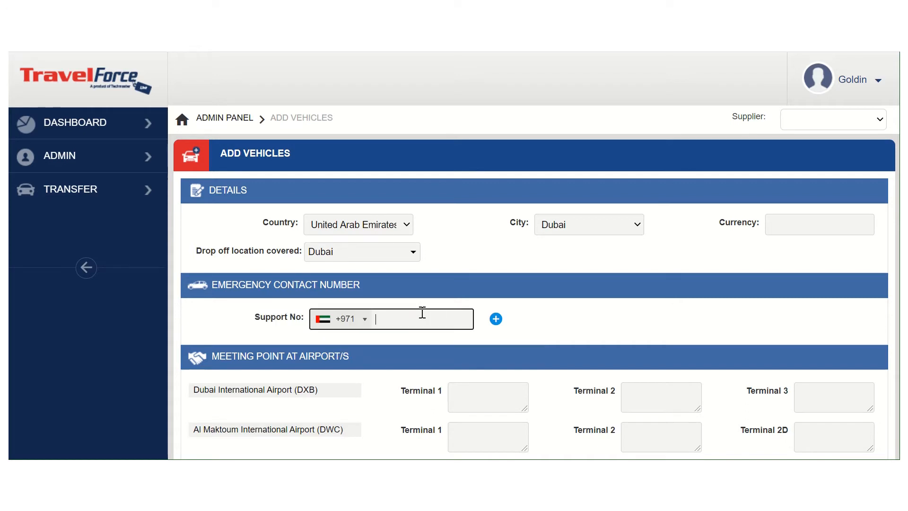
{"action": "type", "text": "56789443"}
{"action": "left_click", "coordinate": [495, 319]}
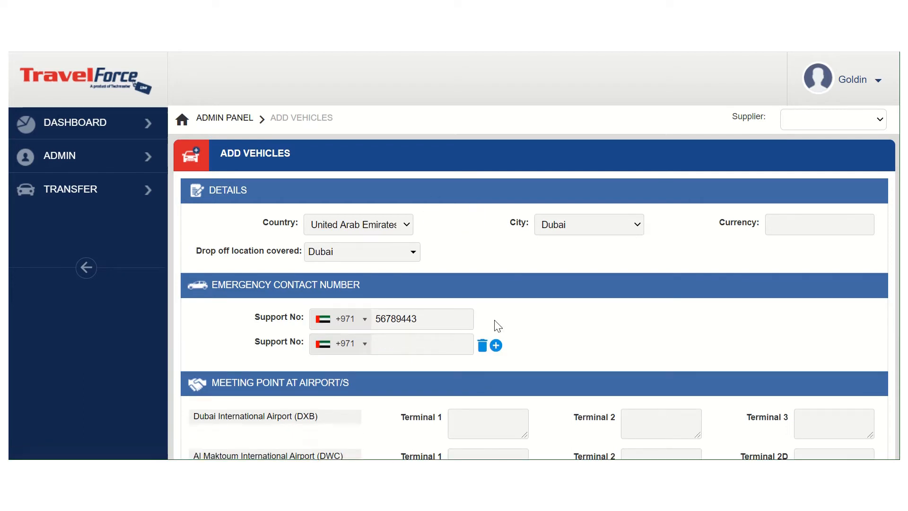
{"action": "left_click", "coordinate": [495, 346]}
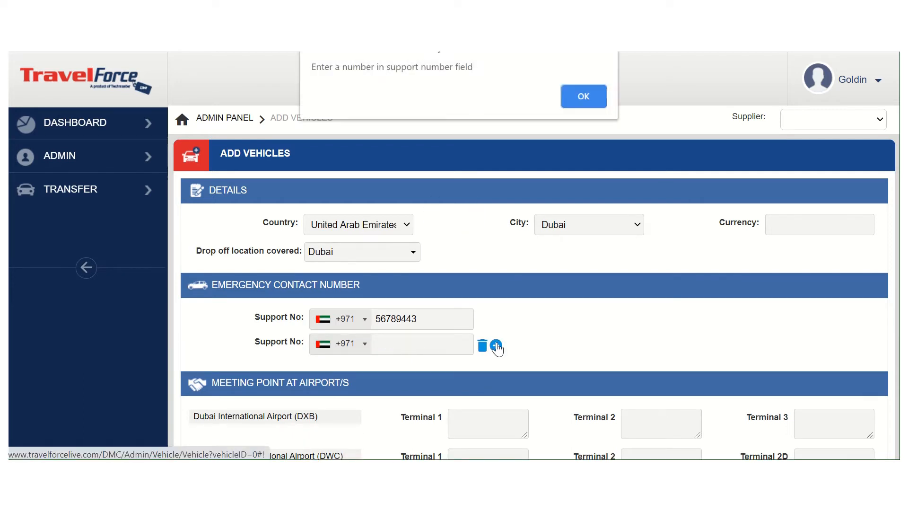
{"action": "left_click", "coordinate": [593, 92]}
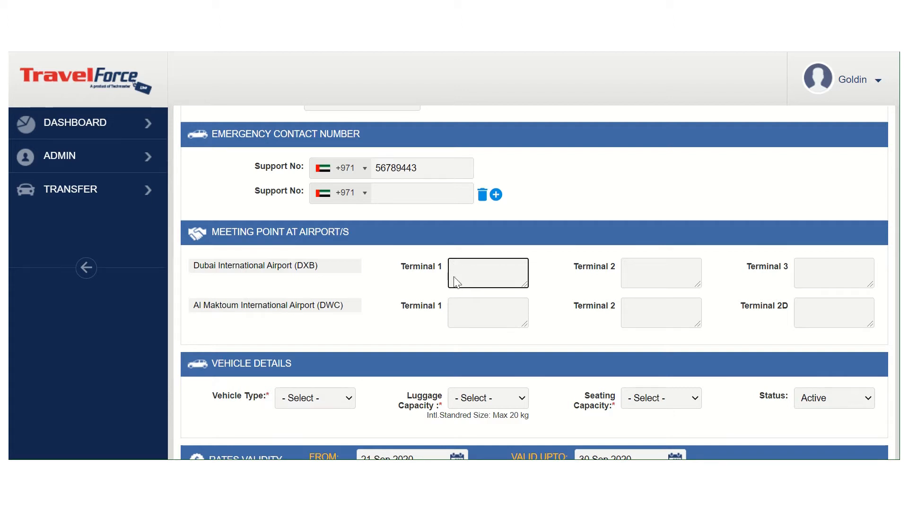
Enter "at cafe coffe day" as the meeting point for Terminal 1 of Dubai International Airport (DXB)
{"action": "type", "text": "at cafe coffe day"}
{"action": "left_click", "coordinate": [493, 322]}
Set the vehicle type to Private Sedan - Economy, with a luggage capacity of 3 and a seating capacity of 3
{"action": "scroll", "coordinate": [493, 322], "scroll_direction": "down", "scroll_amount": 1}
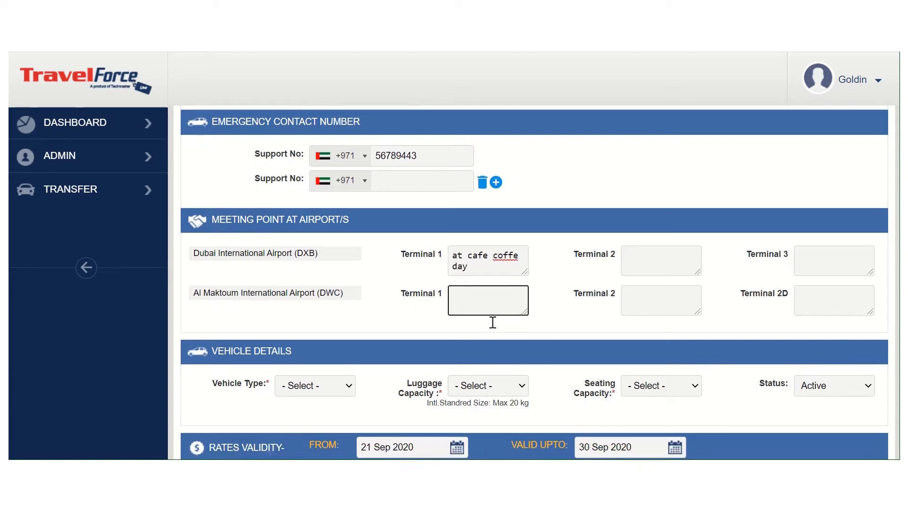
{"action": "scroll", "coordinate": [492, 322], "scroll_direction": "down", "scroll_amount": 1}
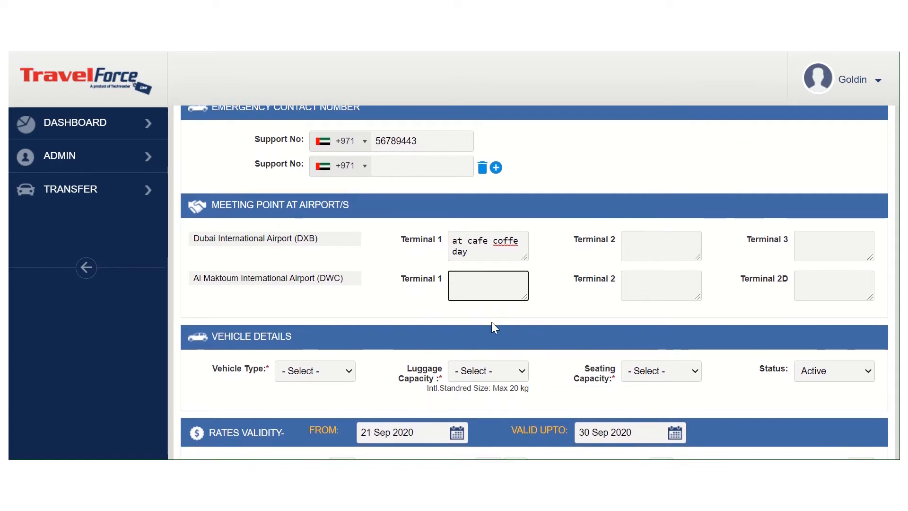
{"action": "scroll", "coordinate": [492, 322], "scroll_direction": "down", "scroll_amount": 1}
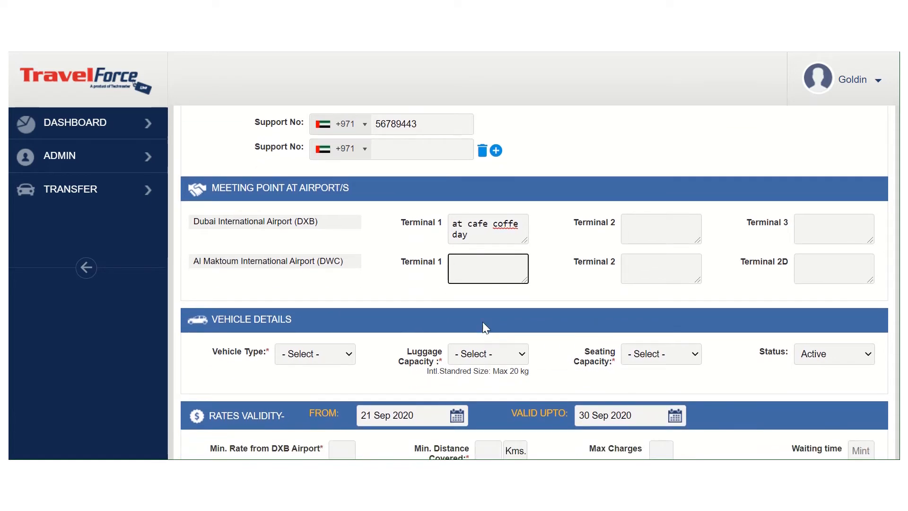
{"action": "scroll", "coordinate": [399, 337], "scroll_direction": "down", "scroll_amount": 1}
{"action": "scroll", "coordinate": [378, 334], "scroll_direction": "down", "scroll_amount": 1}
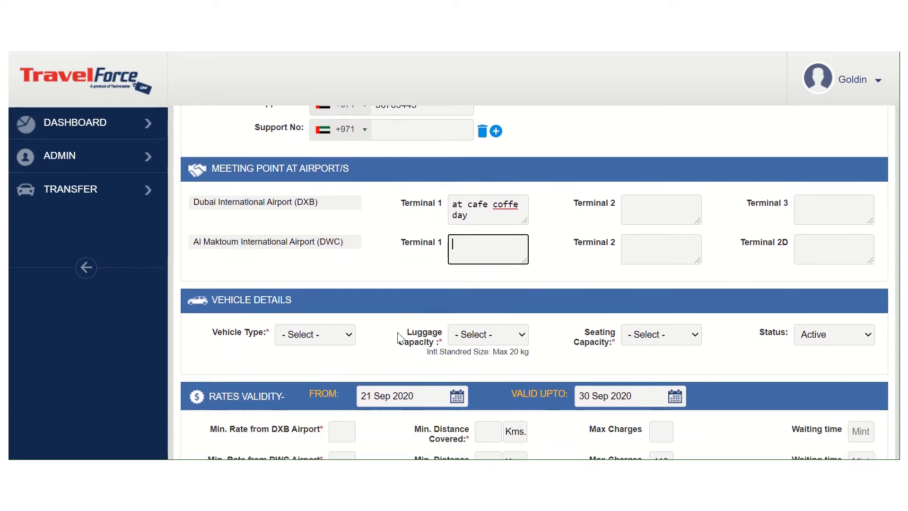
{"action": "left_click", "coordinate": [340, 334]}
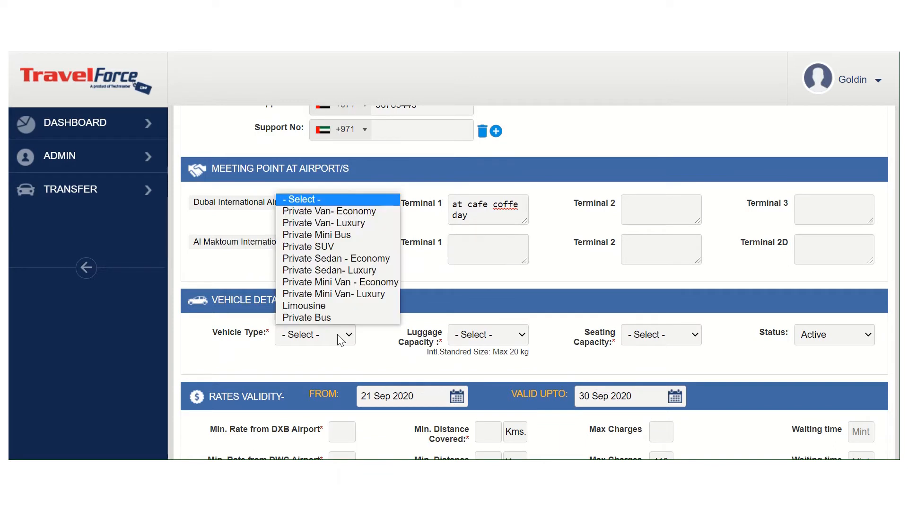
{"action": "left_click", "coordinate": [336, 261]}
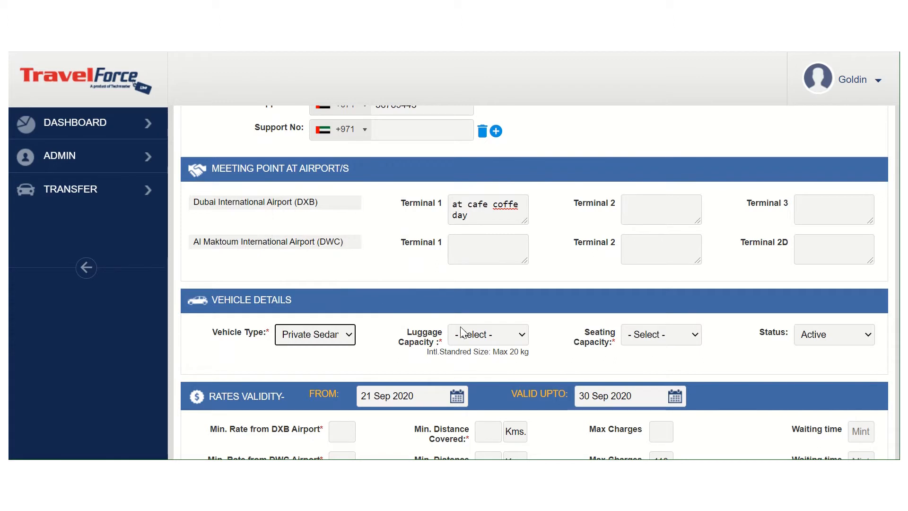
{"action": "left_click", "coordinate": [490, 341]}
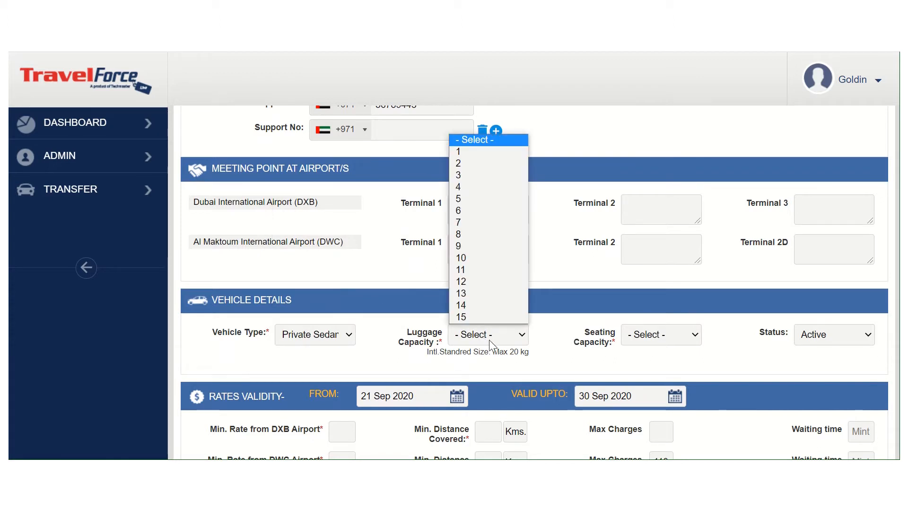
{"action": "left_click", "coordinate": [489, 175]}
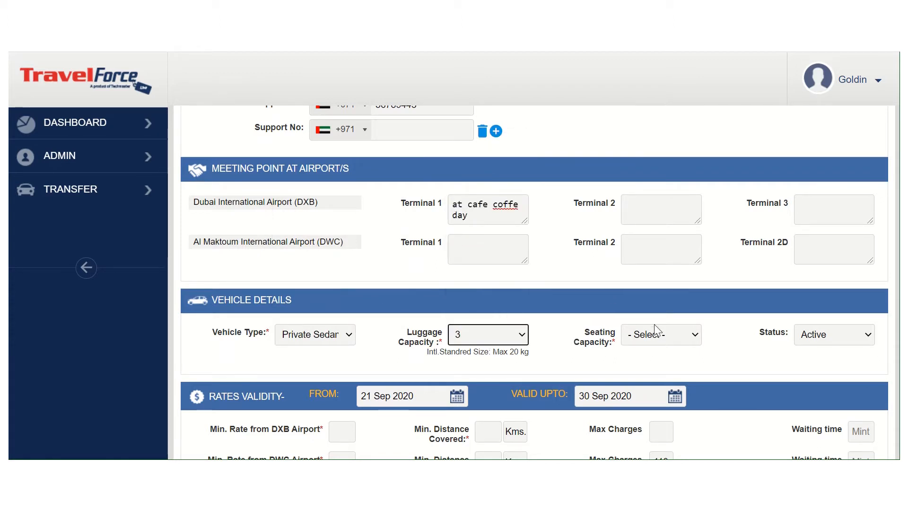
{"action": "left_click", "coordinate": [660, 335]}
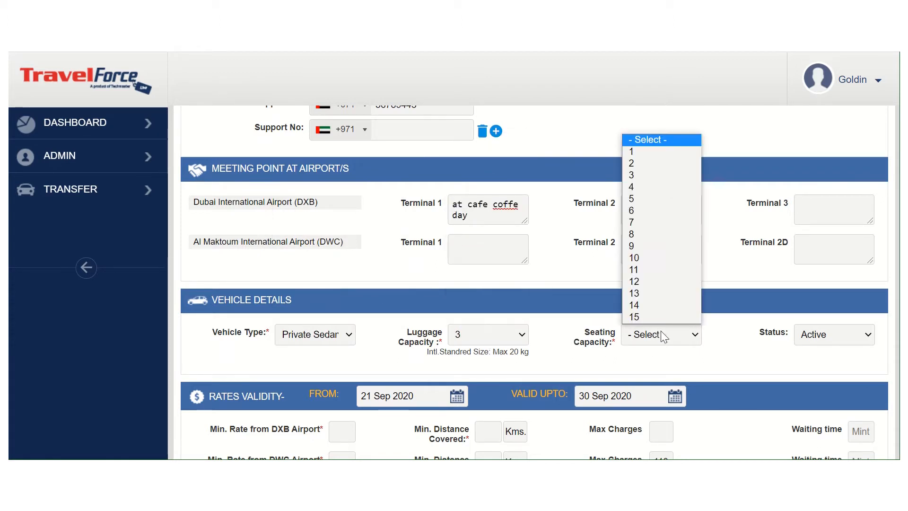
{"action": "left_click", "coordinate": [659, 176]}
Set the rates validity period from 22 Sep 2020 to 29 Mar 2021
{"action": "scroll", "coordinate": [557, 342], "scroll_direction": "down", "scroll_amount": 1}
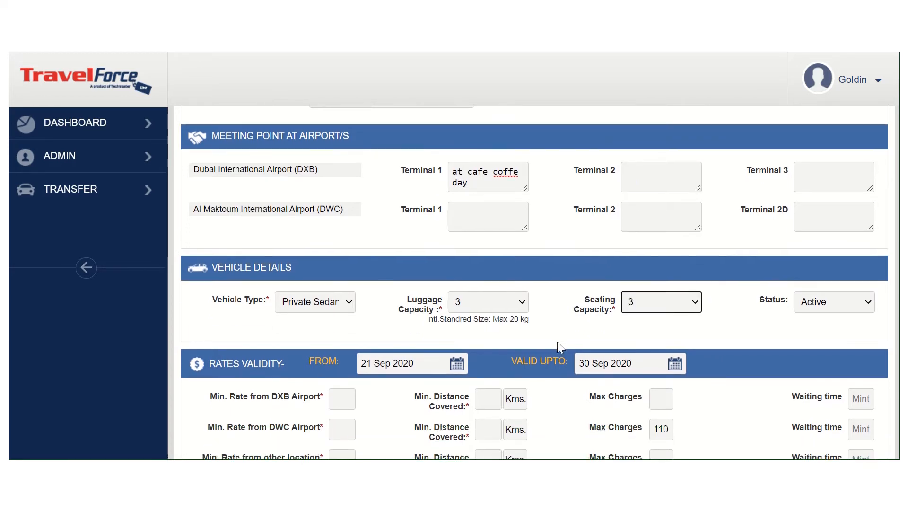
{"action": "scroll", "coordinate": [558, 343], "scroll_direction": "down", "scroll_amount": 3}
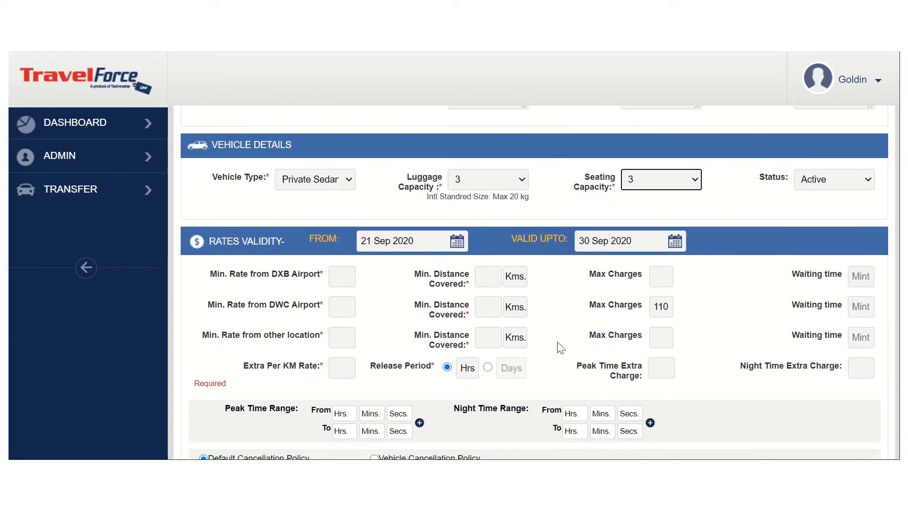
{"action": "left_click", "coordinate": [456, 239]}
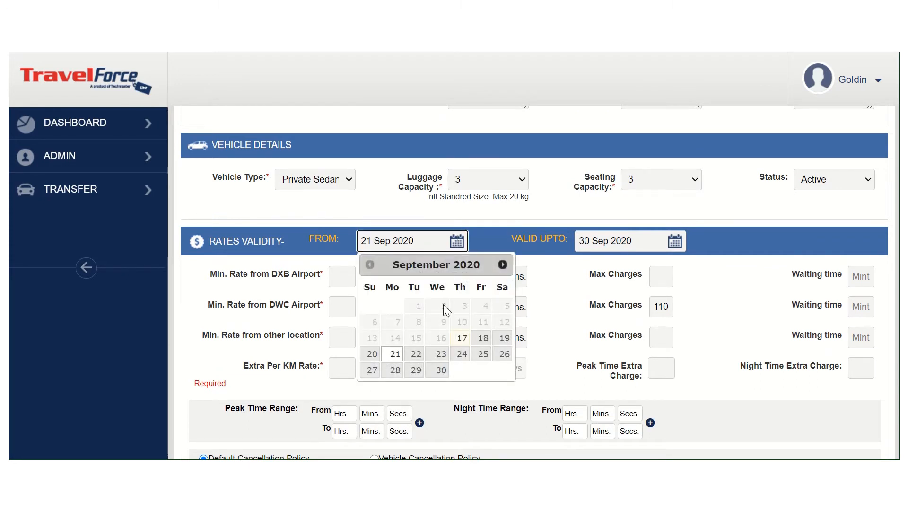
{"action": "left_click", "coordinate": [415, 353]}
{"action": "left_click", "coordinate": [657, 239]}
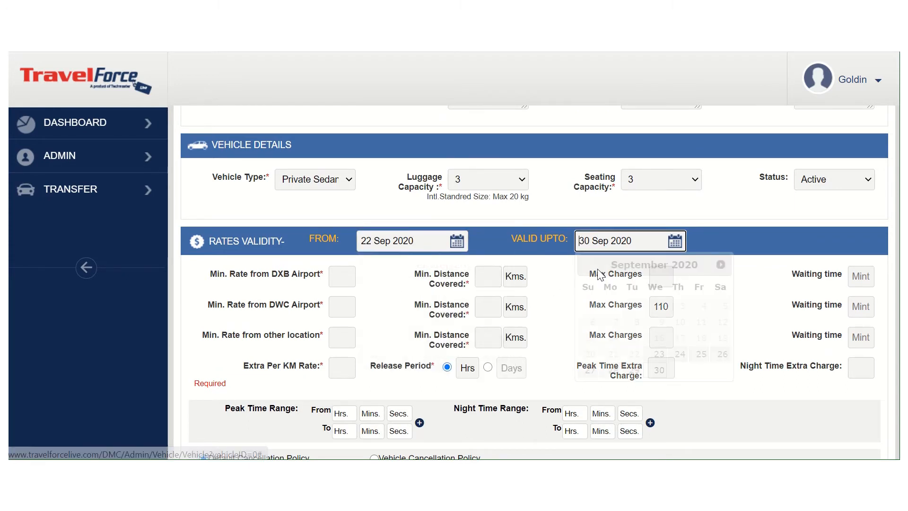
{"action": "left_click", "coordinate": [722, 265]}
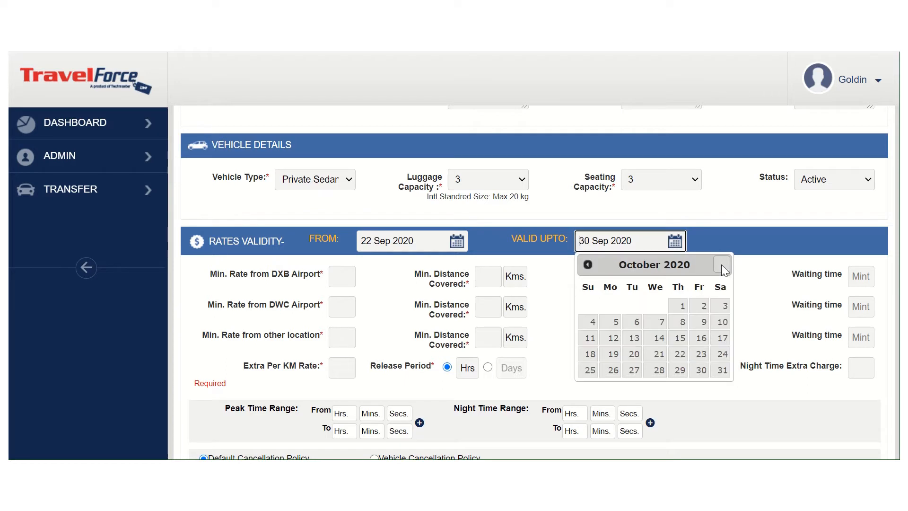
{"action": "left_click", "coordinate": [722, 264]}
{"action": "left_click", "coordinate": [722, 265]}
{"action": "left_click", "coordinate": [721, 265]}
{"action": "left_click", "coordinate": [721, 265]}
{"action": "left_click", "coordinate": [721, 265]}
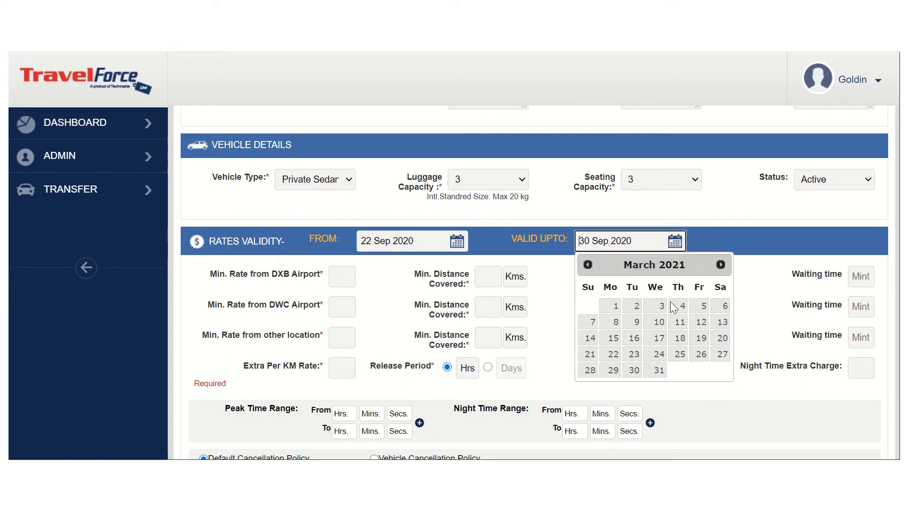
{"action": "left_click", "coordinate": [613, 370]}
Set the DXB Airport minimum rate to 50 for a minimum distance of 40 Kms, and the extra per KM rate to 2
{"action": "scroll", "coordinate": [574, 366], "scroll_direction": "down", "scroll_amount": 1}
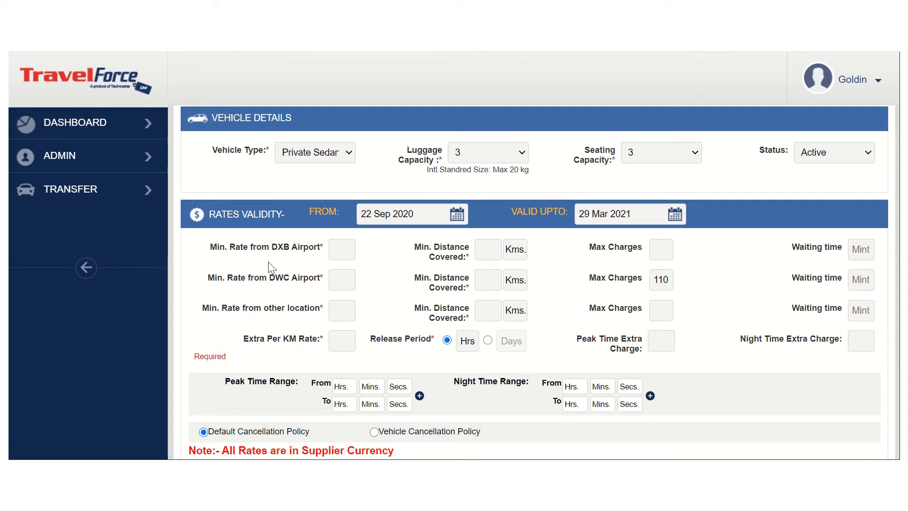
{"action": "left_click", "coordinate": [485, 250]}
{"action": "type", "text": "40"}
{"action": "left_click", "coordinate": [345, 246]}
{"action": "type", "text": "50"}
{"action": "left_click", "coordinate": [336, 341]}
{"action": "type", "text": "2"}
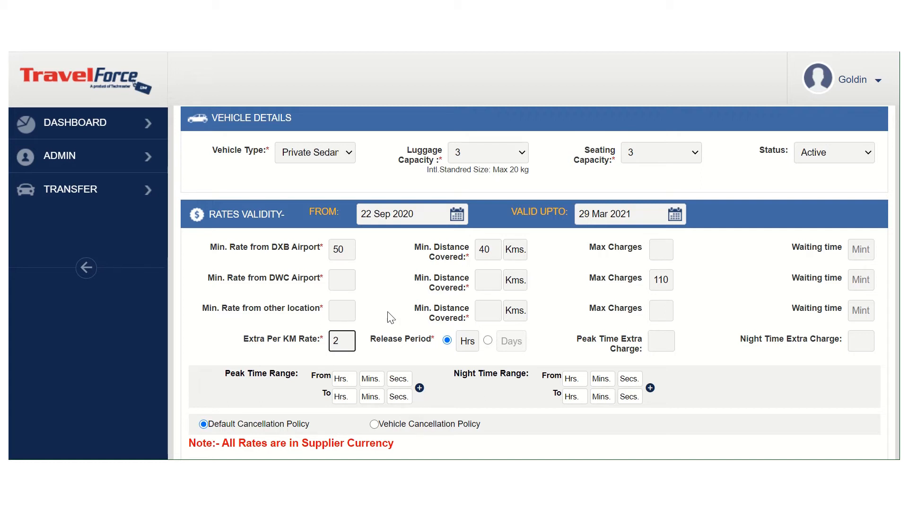
Set the minimum rate from other locations to 55 for a minimum distance covered of 45 Kms
{"action": "left_click", "coordinate": [248, 320]}
{"action": "left_click", "coordinate": [481, 310]}
{"action": "type", "text": "45"}
{"action": "left_click", "coordinate": [341, 314]}
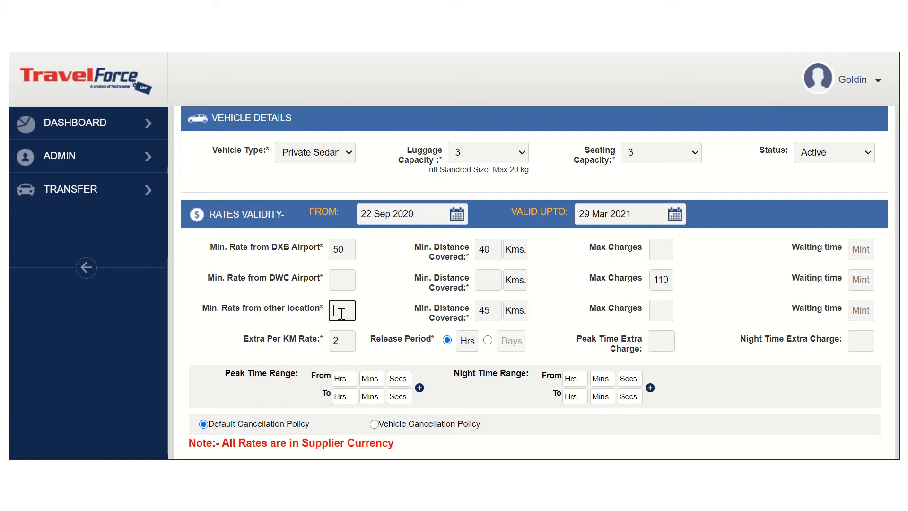
{"action": "type", "text": "55"}
Set the maximum charges to 130 for DXB Airport and 150 for other locations
{"action": "left_click", "coordinate": [691, 274]}
{"action": "left_click", "coordinate": [663, 254]}
{"action": "type", "text": "30"}
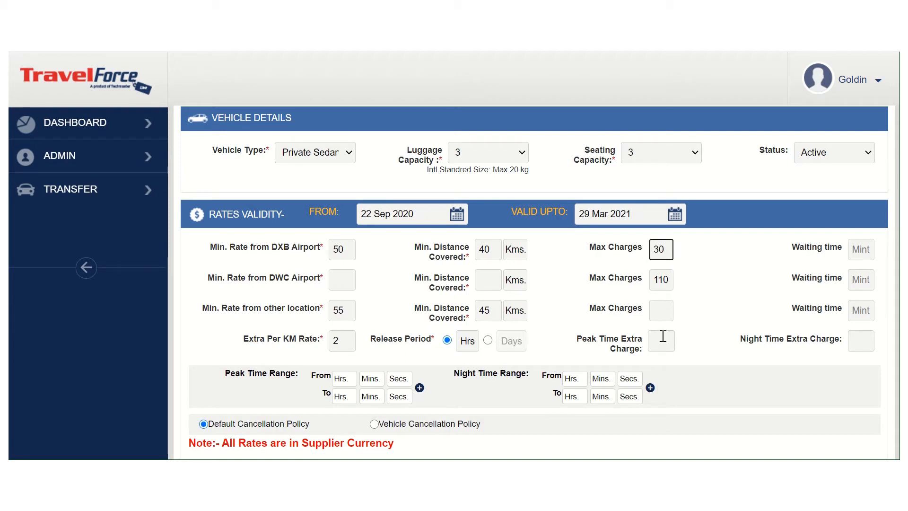
{"action": "left_click", "coordinate": [660, 313]}
{"action": "left_click", "coordinate": [657, 250]}
{"action": "type", "text": "1"}
{"action": "left_click", "coordinate": [661, 309]}
{"action": "type", "text": "1"}
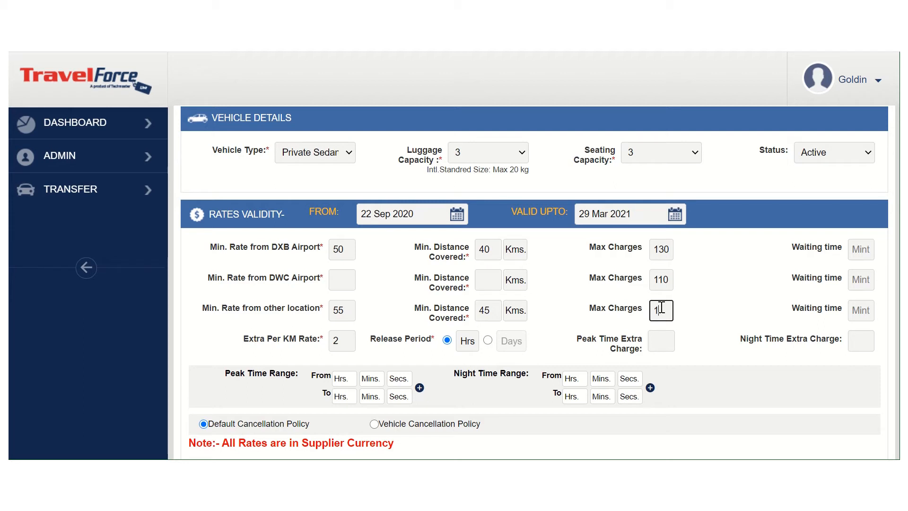
{"action": "type", "text": "50"}
{"action": "left_click", "coordinate": [775, 368]}
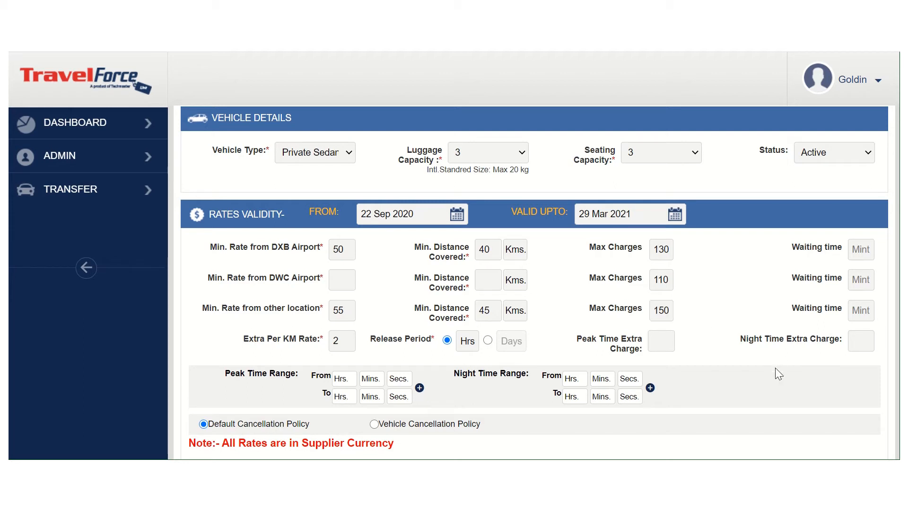
Set the waiting time to 50 minutes for DXB Airport, 50 for DWC Airport and 30 for other locations
{"action": "left_click", "coordinate": [856, 251]}
{"action": "type", "text": "50"}
{"action": "left_click", "coordinate": [864, 278]}
{"action": "type", "text": "50"}
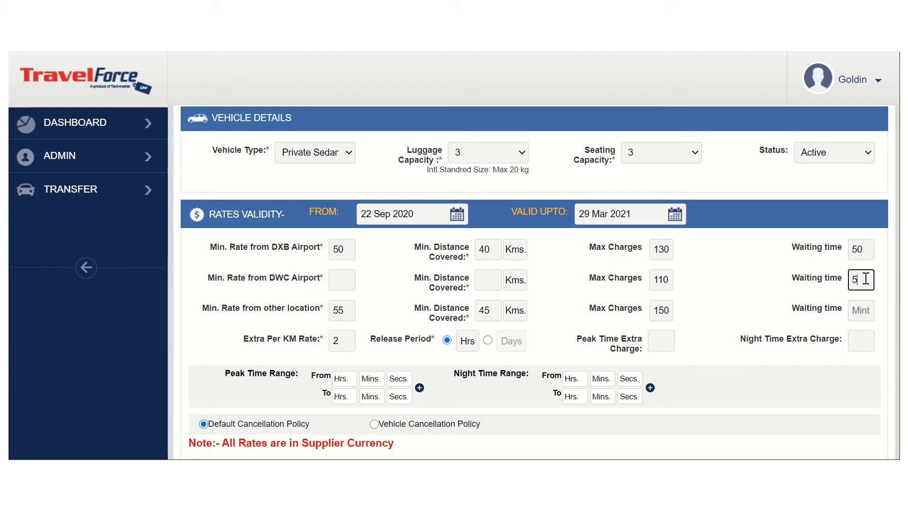
{"action": "left_click", "coordinate": [864, 305]}
{"action": "type", "text": "30"}
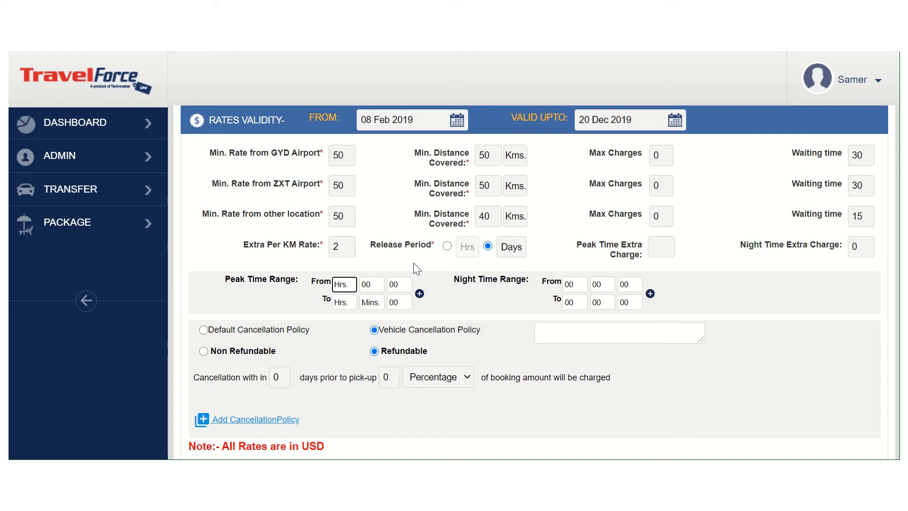
Set the release period to 2 days and the peak time range from 10:00:00 to 12:00:00
{"action": "left_click", "coordinate": [511, 251]}
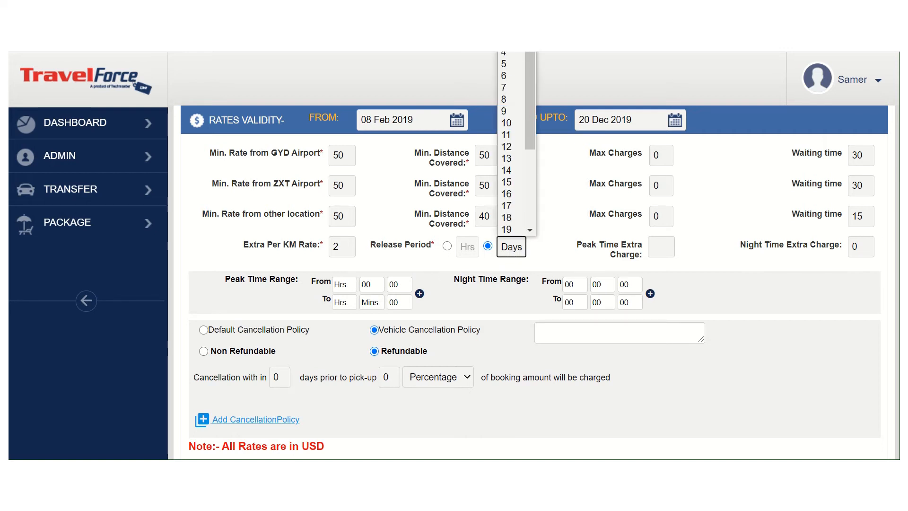
{"action": "left_click", "coordinate": [506, 28]}
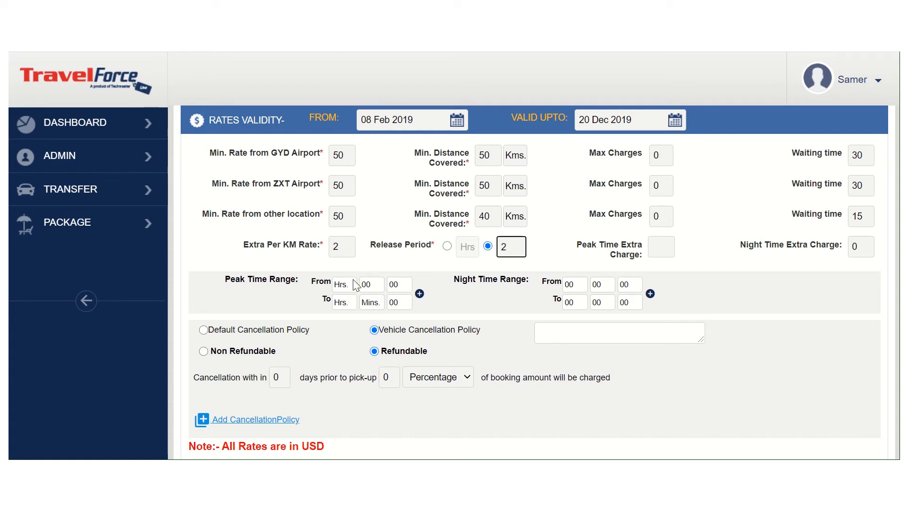
{"action": "left_click", "coordinate": [345, 292]}
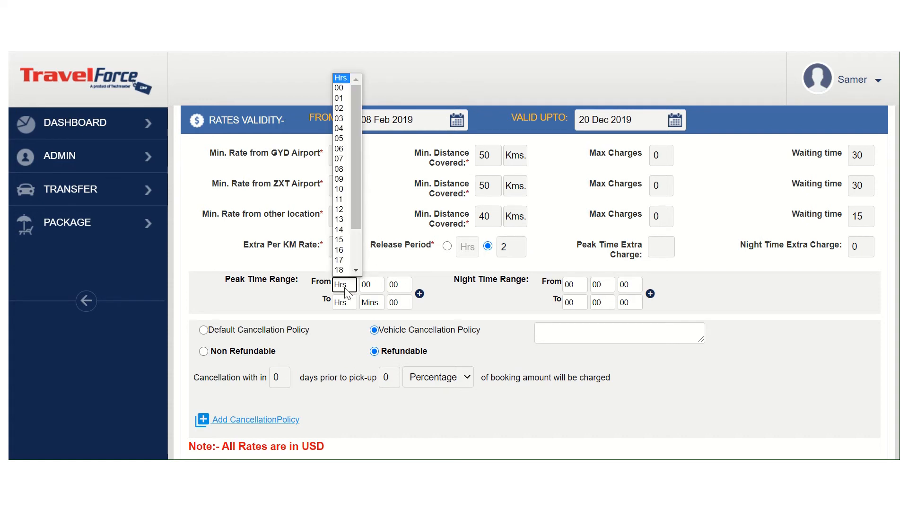
{"action": "left_click", "coordinate": [342, 189]}
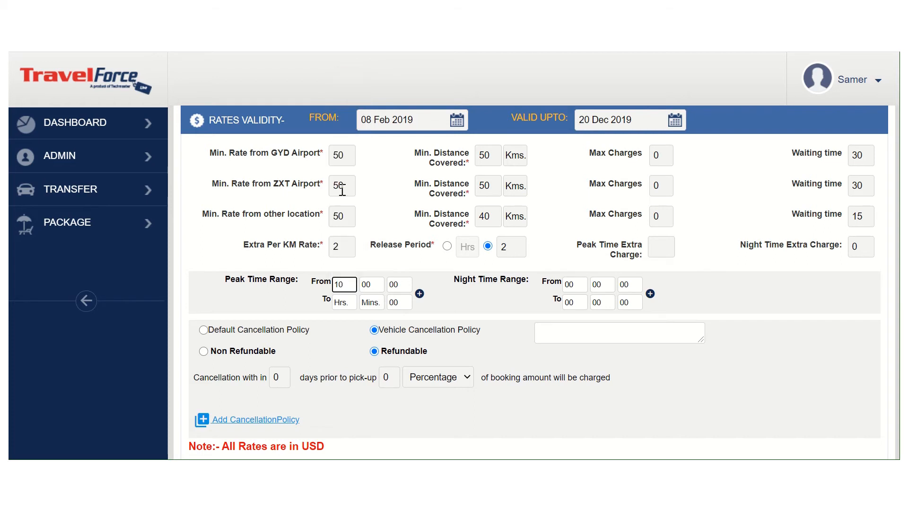
{"action": "left_click", "coordinate": [347, 311]}
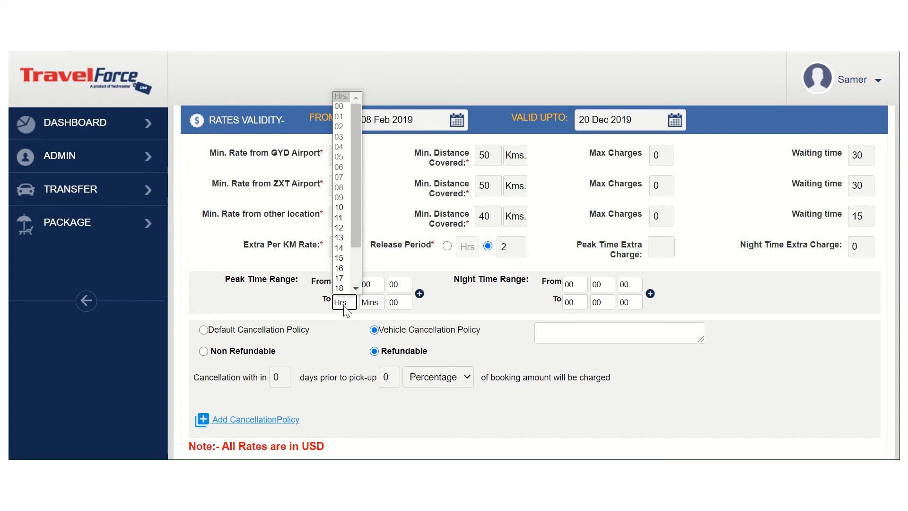
{"action": "left_click", "coordinate": [345, 227]}
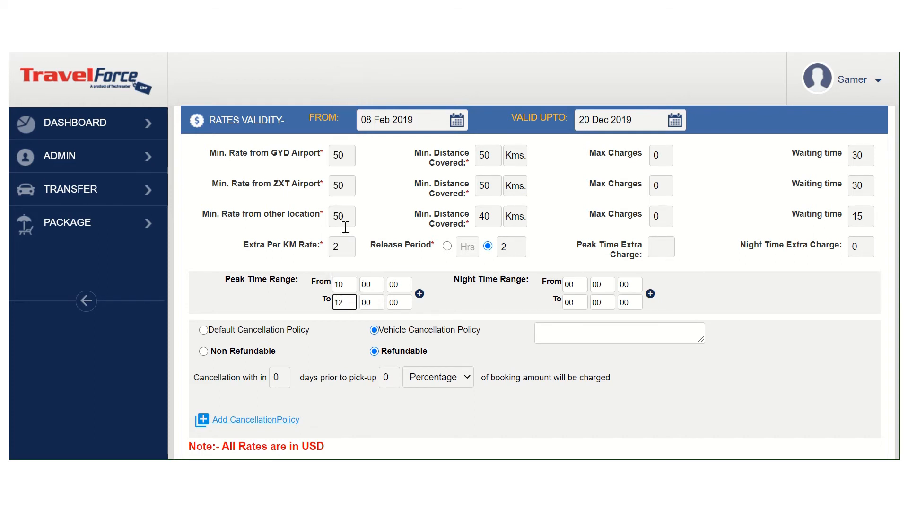
Set the peak time extra charge to 20, and try the Default Cancellation Policy before choosing the Vehicle Cancellation Policy
{"action": "left_click", "coordinate": [653, 246]}
{"action": "type", "text": "20"}
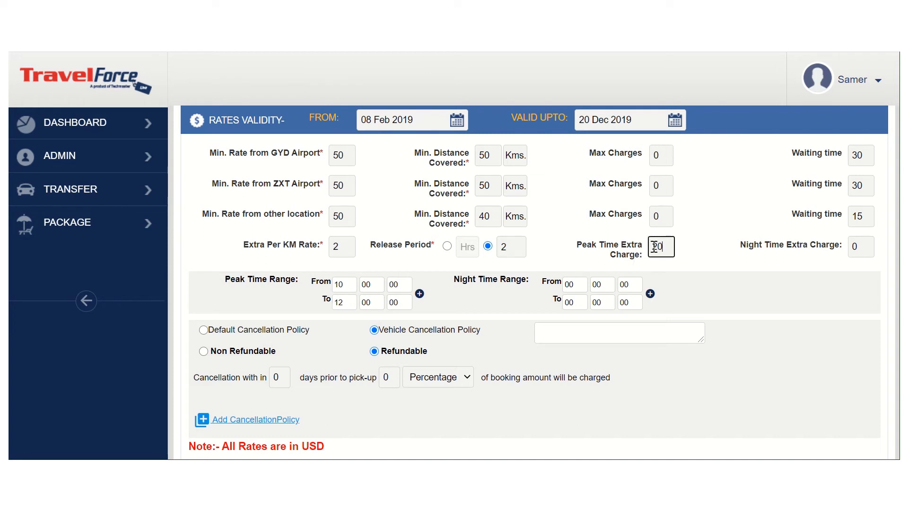
{"action": "left_click", "coordinate": [677, 263]}
{"action": "left_click", "coordinate": [204, 330]}
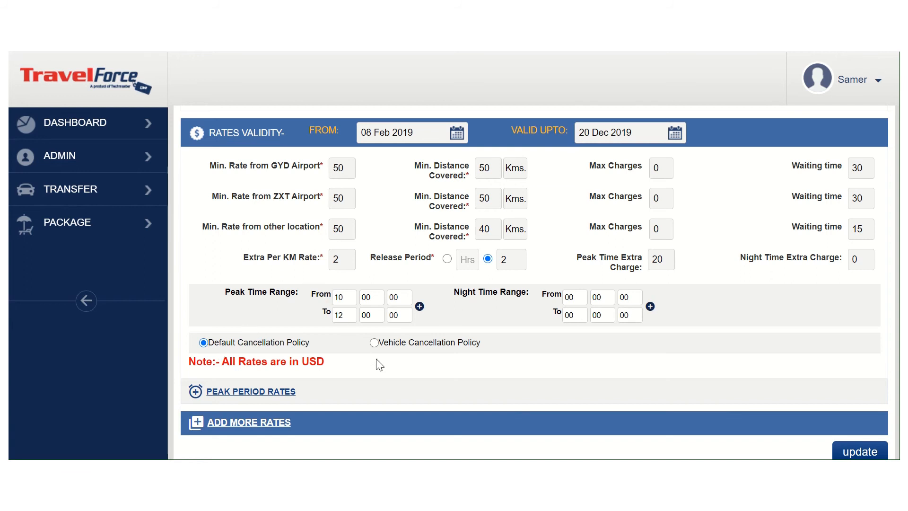
{"action": "left_click", "coordinate": [374, 342]}
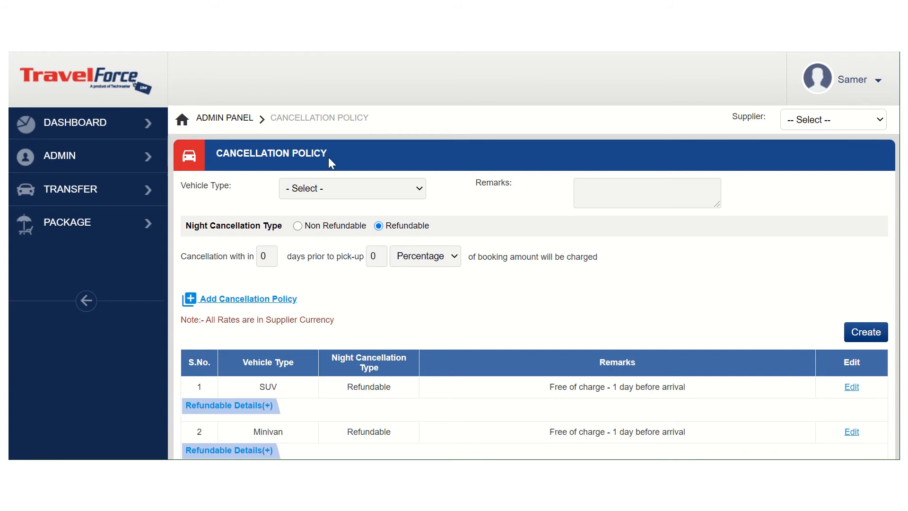
Choose Private Sedan - Economy as the cancellation policy's vehicle type and add a second cancellation condition row
{"action": "left_click", "coordinate": [390, 196]}
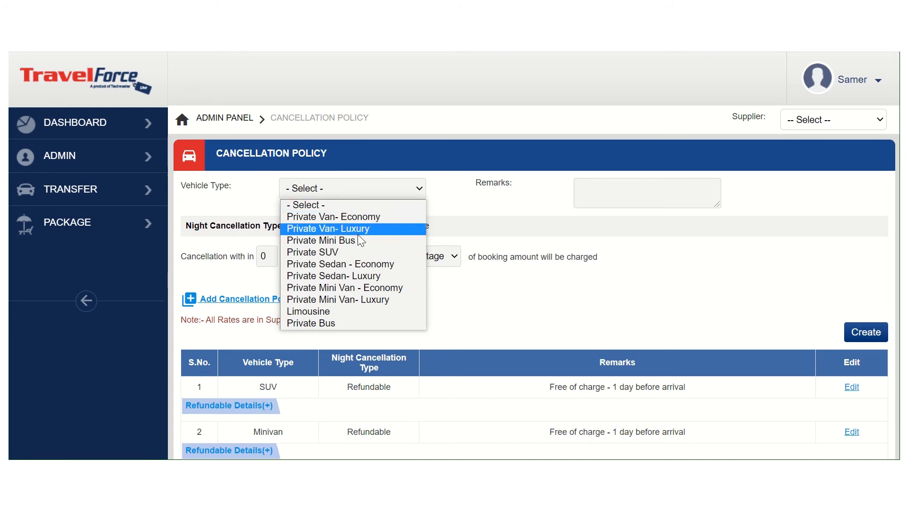
{"action": "left_click", "coordinate": [350, 264]}
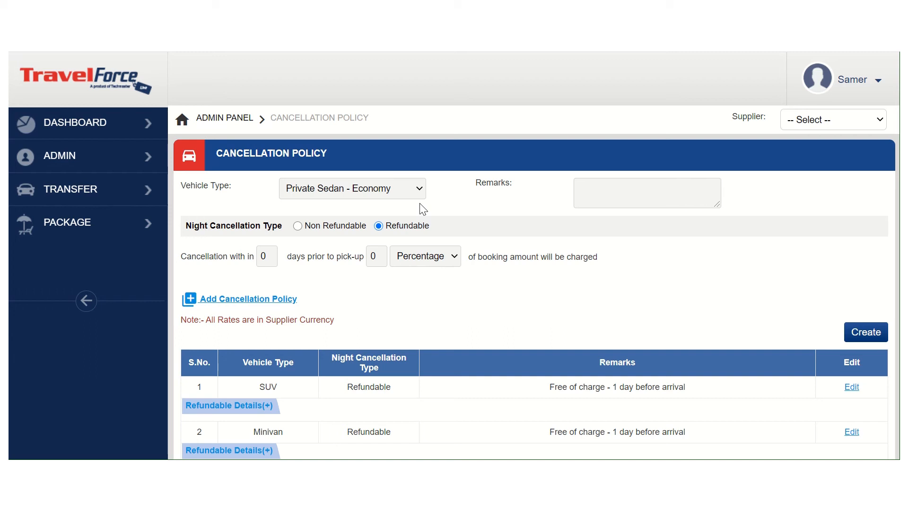
{"action": "scroll", "coordinate": [362, 280], "scroll_direction": "down", "scroll_amount": 1}
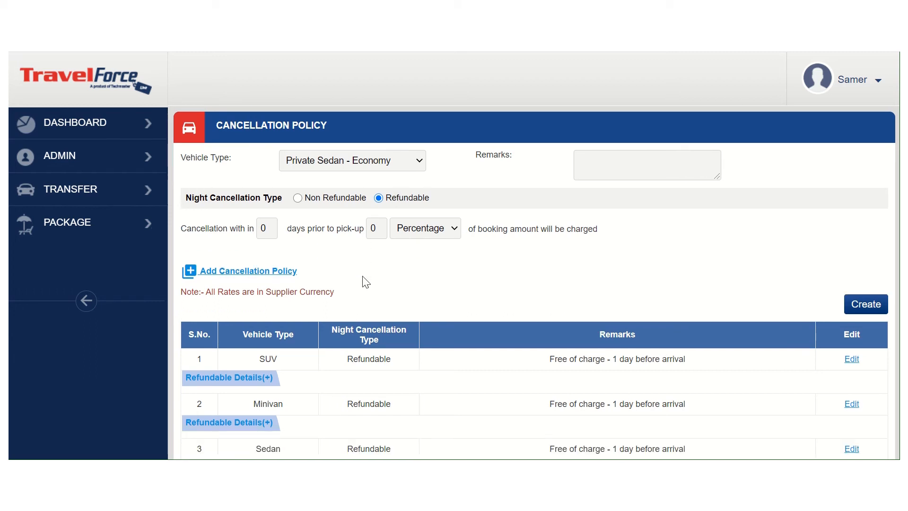
{"action": "scroll", "coordinate": [363, 282], "scroll_direction": "down", "scroll_amount": 2}
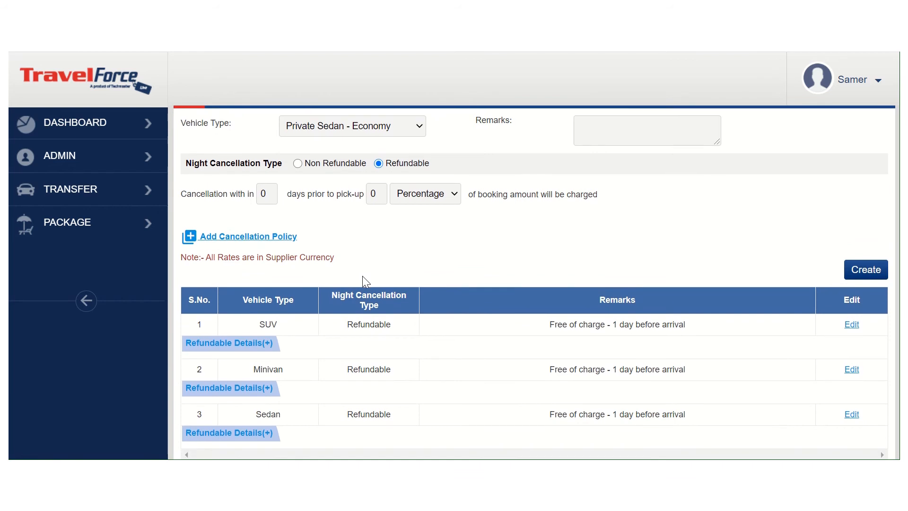
{"action": "left_click", "coordinate": [272, 241]}
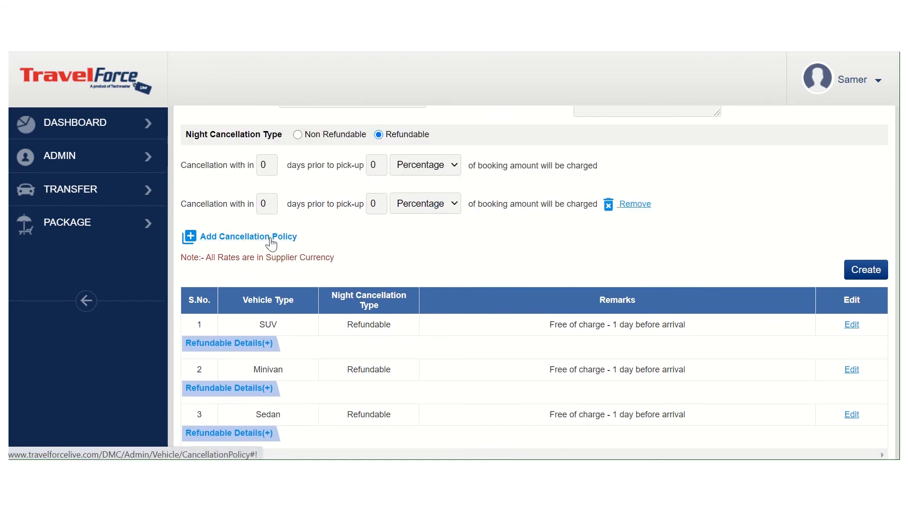
{"action": "scroll", "coordinate": [377, 248], "scroll_direction": "down", "scroll_amount": 2}
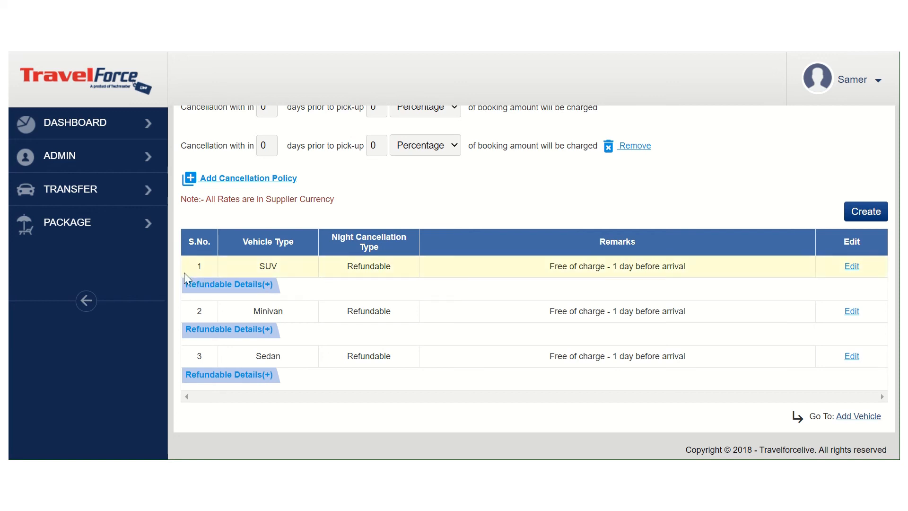
Open the transfer booking queue and examine the bookings, the first one's supplier confirmation field and its vehicle/driver assignment stage
{"action": "mouse_move", "coordinate": [143, 183]}
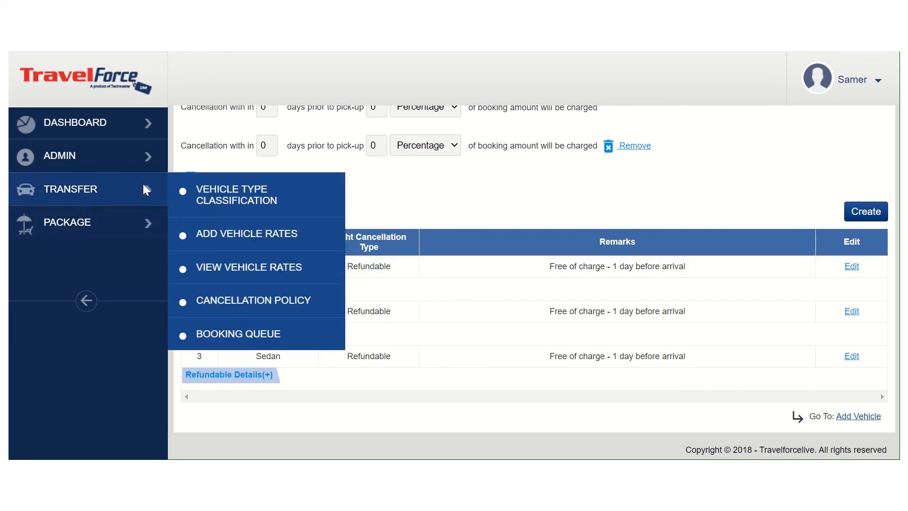
{"action": "left_click", "coordinate": [239, 336]}
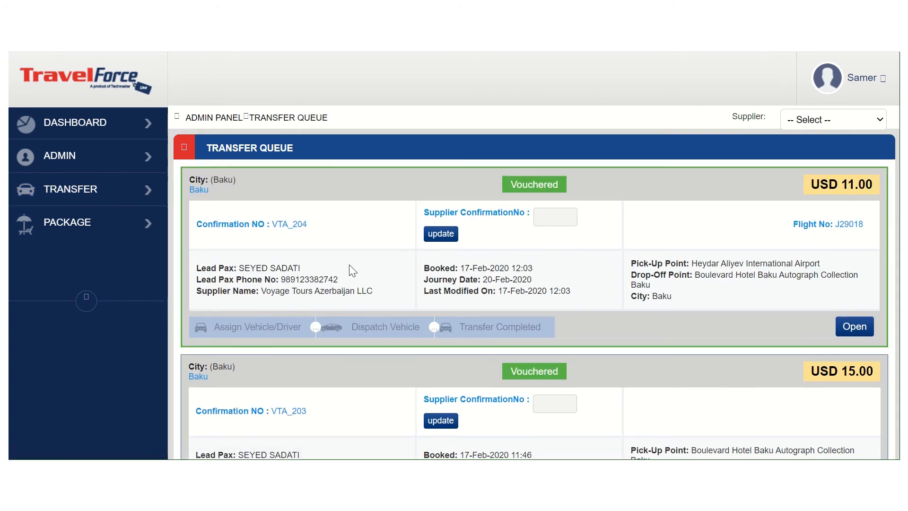
{"action": "scroll", "coordinate": [350, 267], "scroll_direction": "down", "scroll_amount": 3}
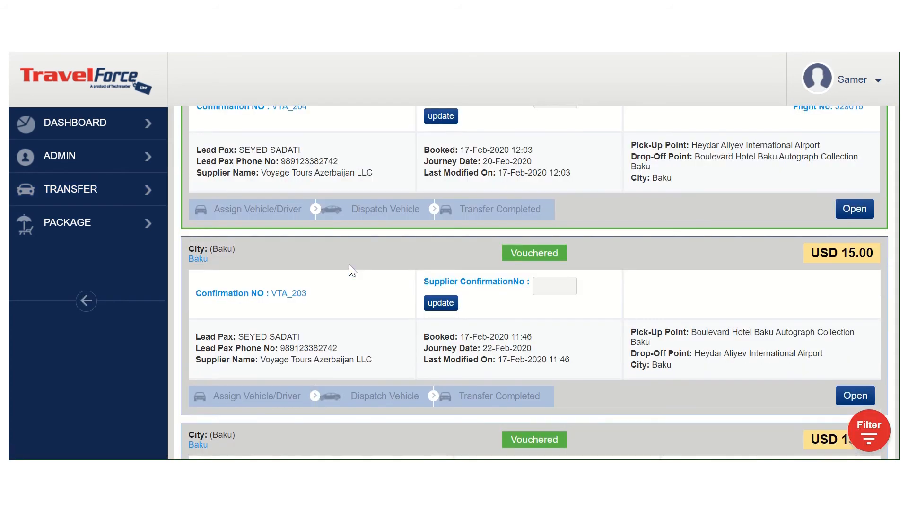
{"action": "scroll", "coordinate": [353, 270], "scroll_direction": "down", "scroll_amount": 2}
{"action": "scroll", "coordinate": [353, 271], "scroll_direction": "up", "scroll_amount": 5}
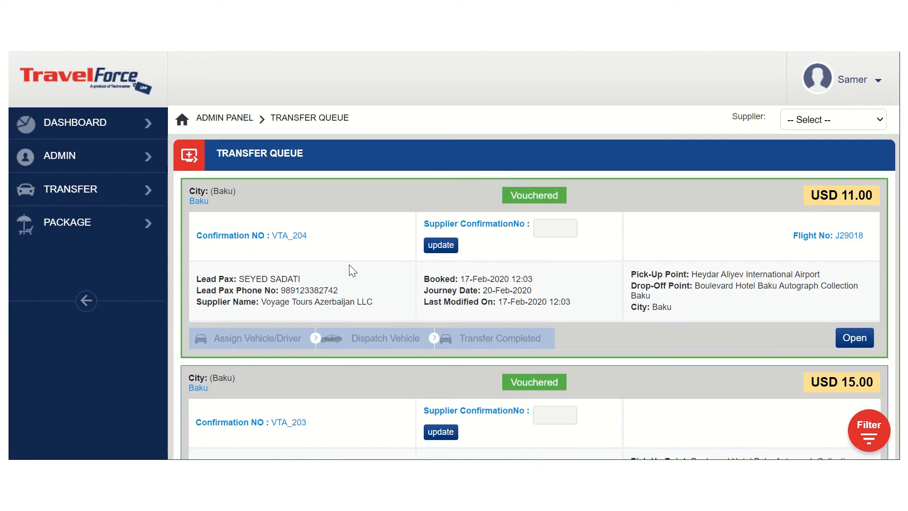
{"action": "left_click", "coordinate": [545, 222]}
{"action": "scroll", "coordinate": [546, 260], "scroll_direction": "down", "scroll_amount": 1}
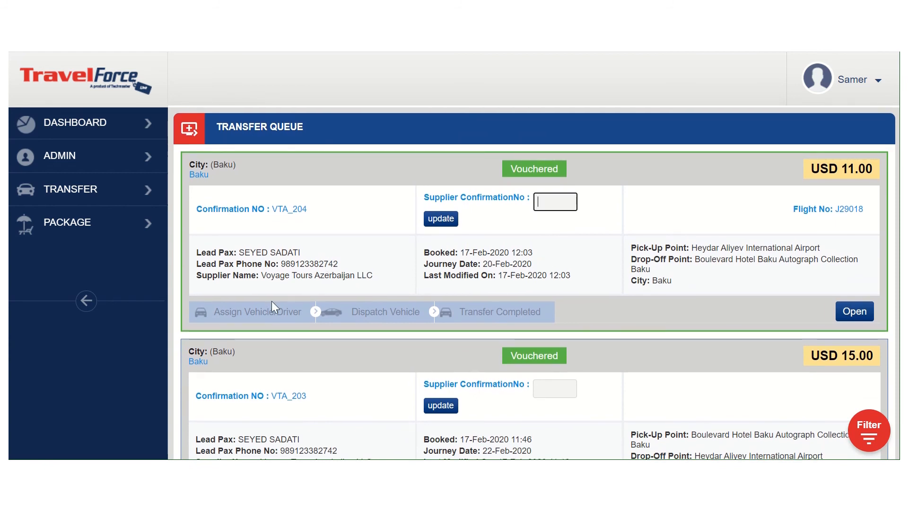
{"action": "left_click", "coordinate": [262, 313]}
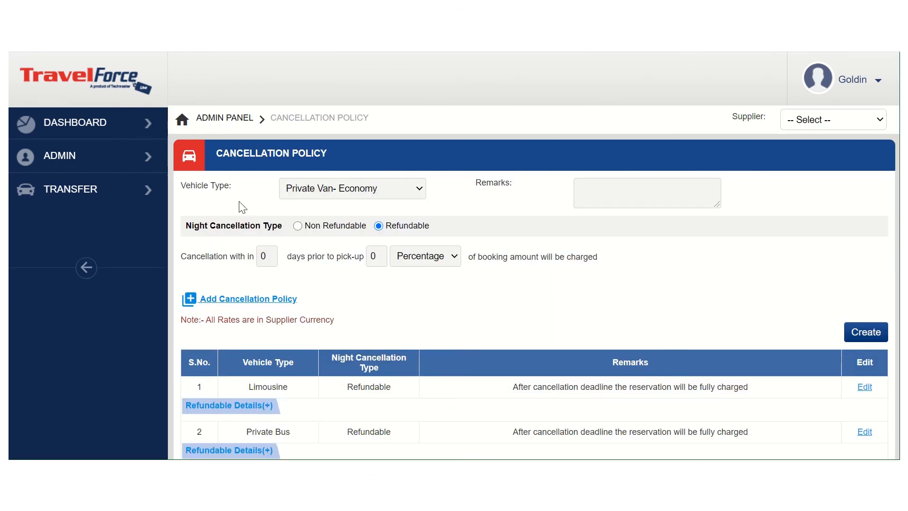
Open the vehicle rates list, examine the listed vehicles, and view the blackout dates of the Private Mini Bus in Addis Ababa
{"action": "mouse_move", "coordinate": [152, 203]}
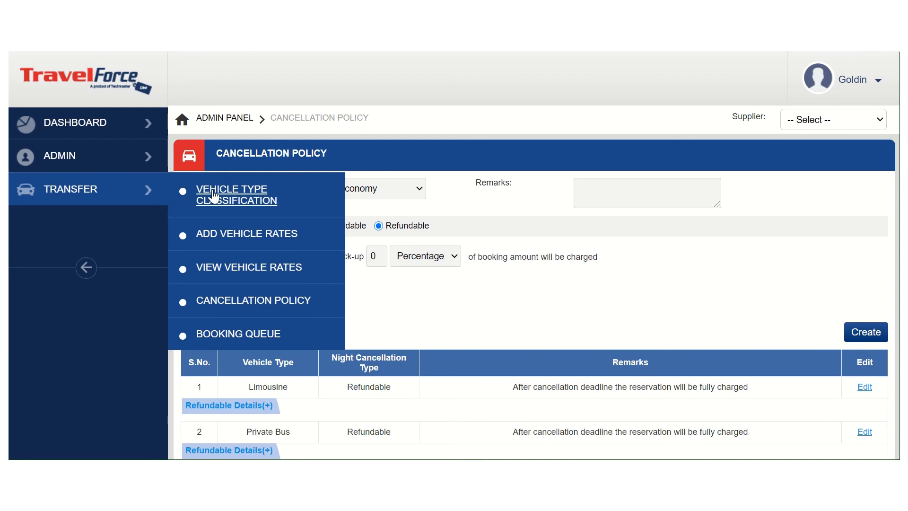
{"action": "left_click", "coordinate": [231, 271]}
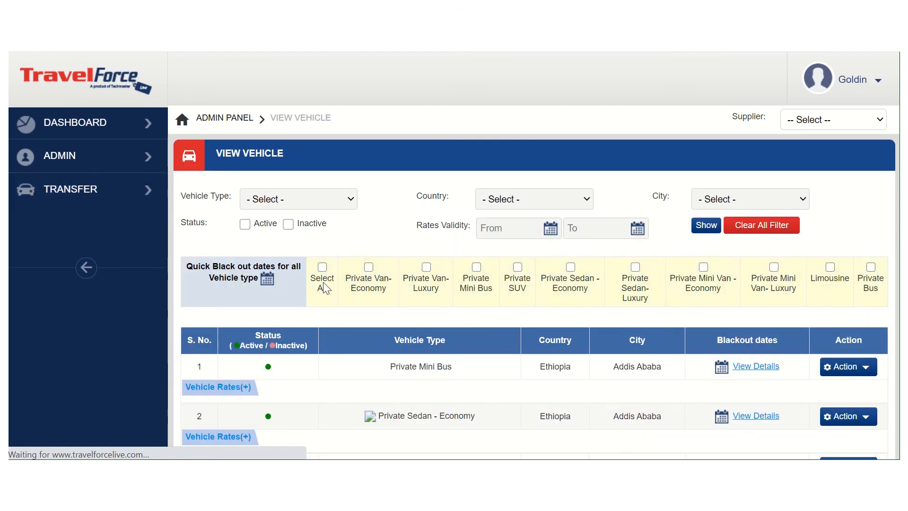
{"action": "scroll", "coordinate": [497, 347], "scroll_direction": "down", "scroll_amount": 2}
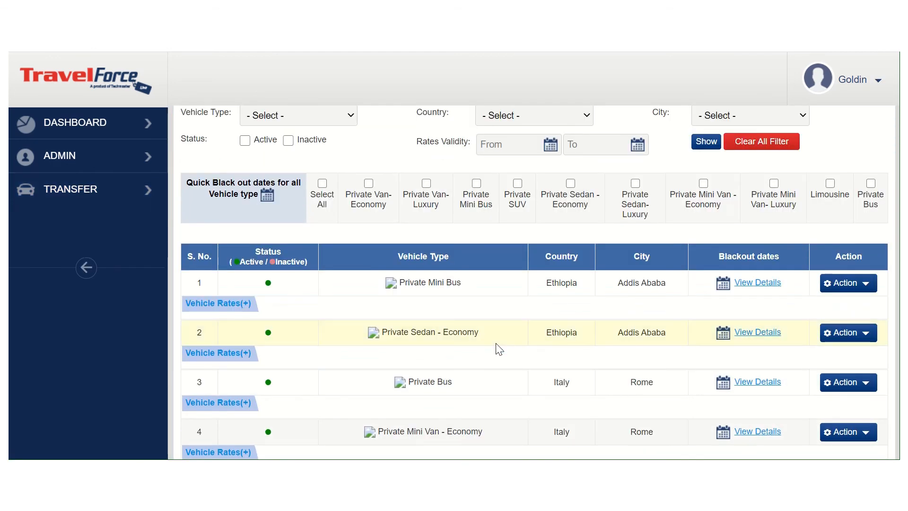
{"action": "scroll", "coordinate": [499, 349], "scroll_direction": "down", "scroll_amount": 1}
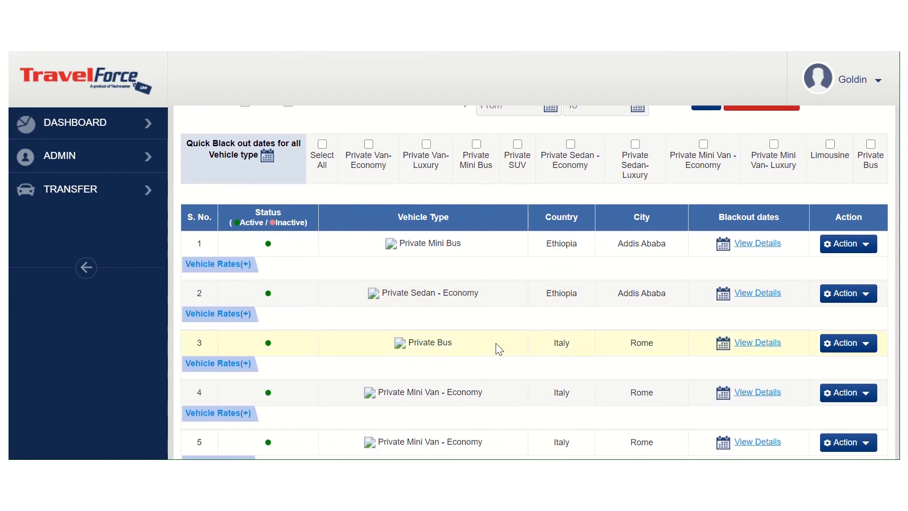
{"action": "scroll", "coordinate": [497, 348], "scroll_direction": "up", "scroll_amount": 2}
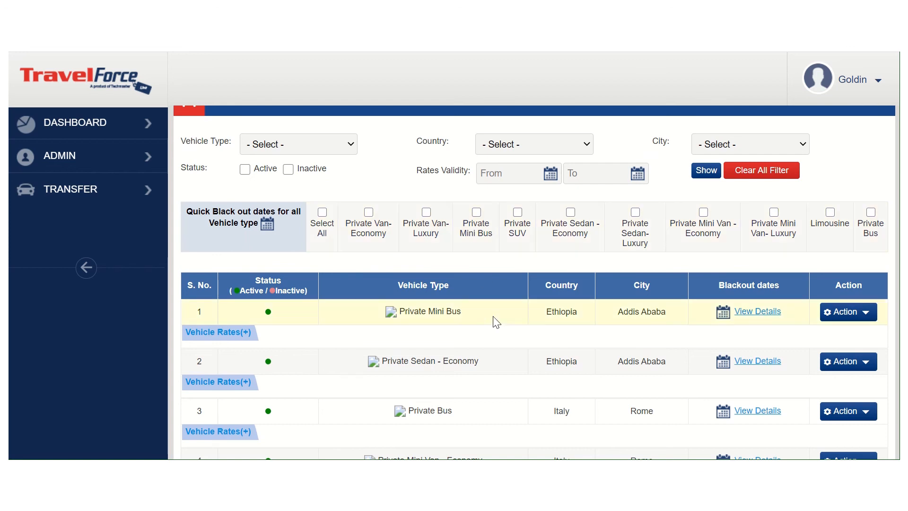
{"action": "scroll", "coordinate": [494, 322], "scroll_direction": "down", "scroll_amount": 1}
{"action": "scroll", "coordinate": [498, 330], "scroll_direction": "down", "scroll_amount": 1}
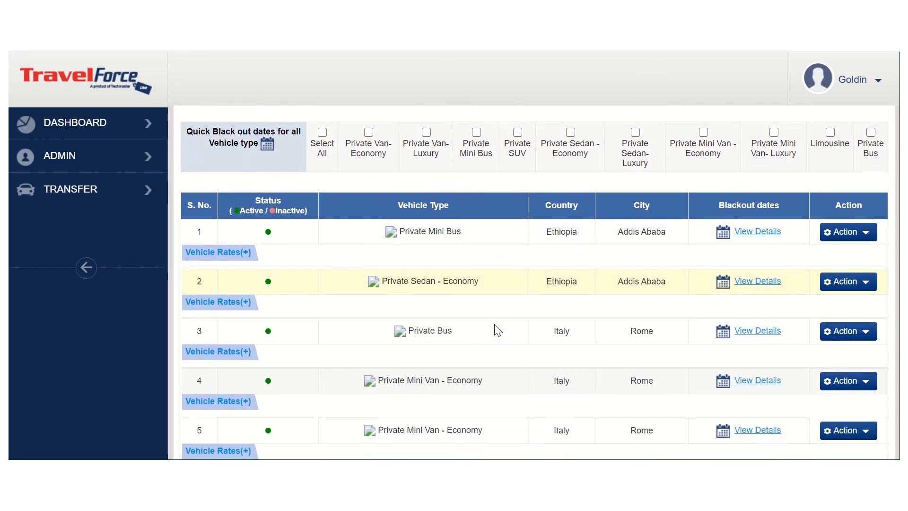
{"action": "left_click", "coordinate": [751, 232]}
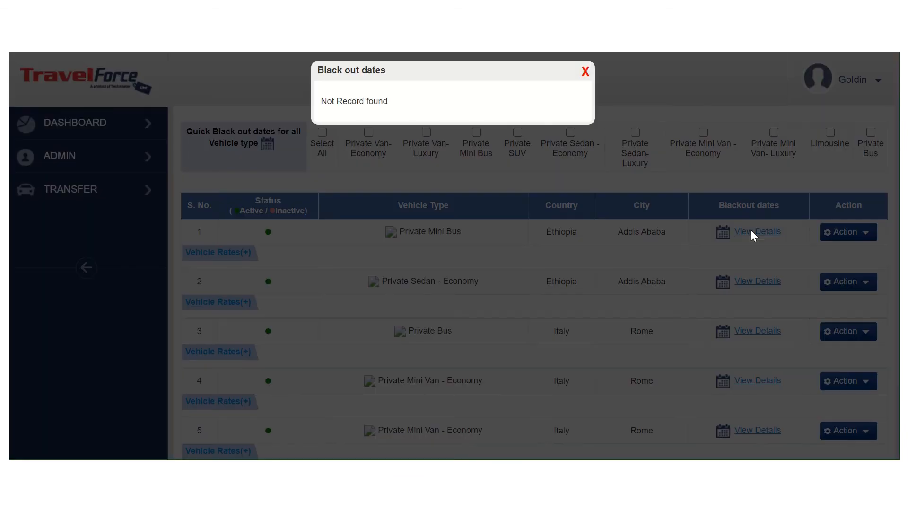
{"action": "left_click", "coordinate": [586, 73]}
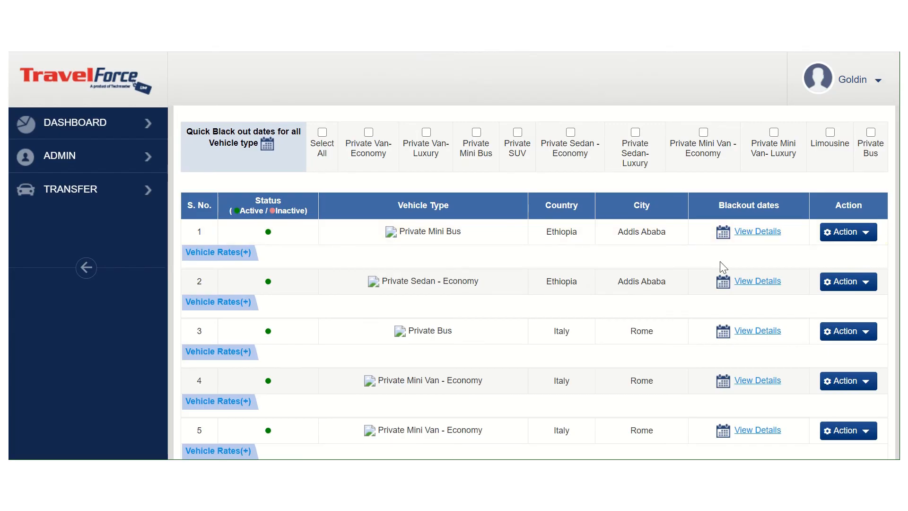
Open the Addis Ababa Private Mini Bus record for editing and look over its vehicle details
{"action": "left_click", "coordinate": [846, 234]}
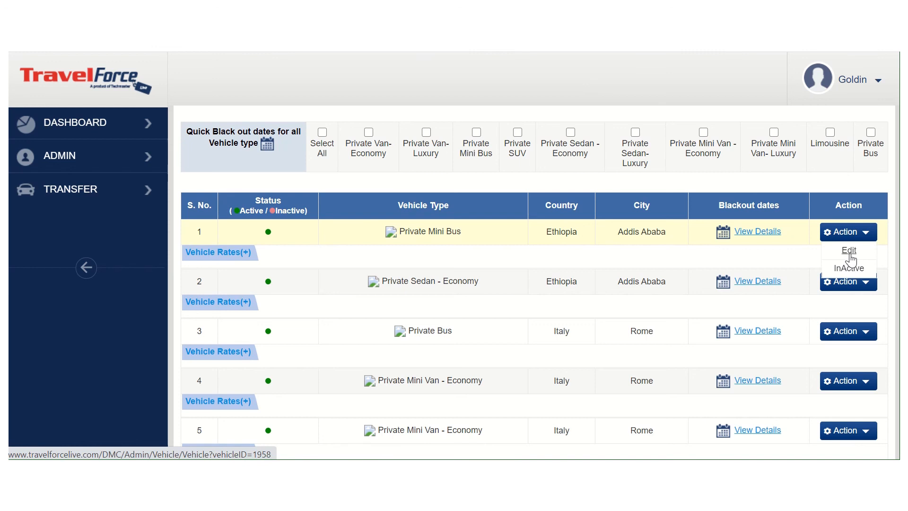
{"action": "left_click", "coordinate": [849, 251]}
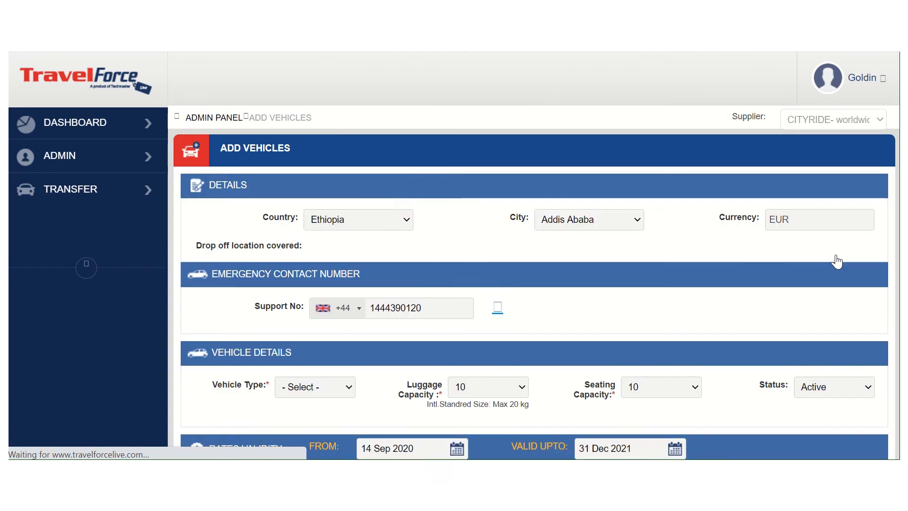
{"action": "scroll", "coordinate": [687, 314], "scroll_direction": "down", "scroll_amount": 4}
{"action": "scroll", "coordinate": [687, 314], "scroll_direction": "up", "scroll_amount": 3}
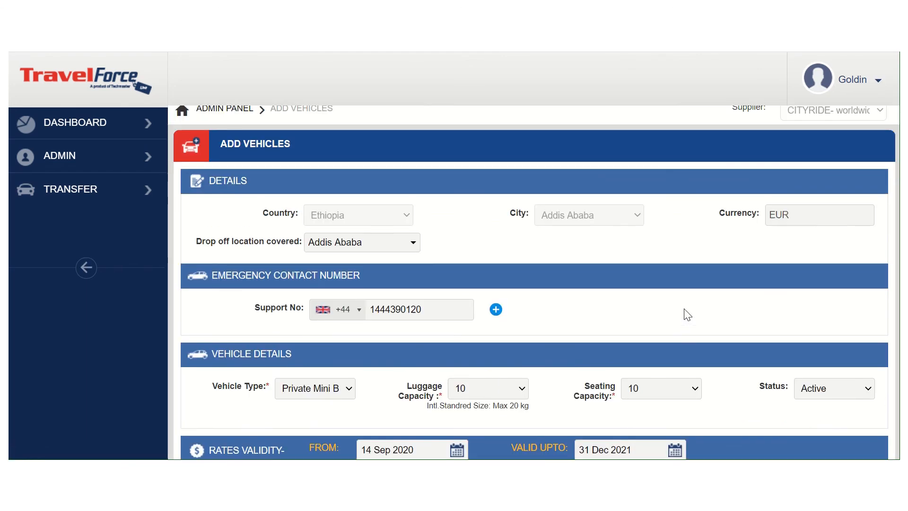